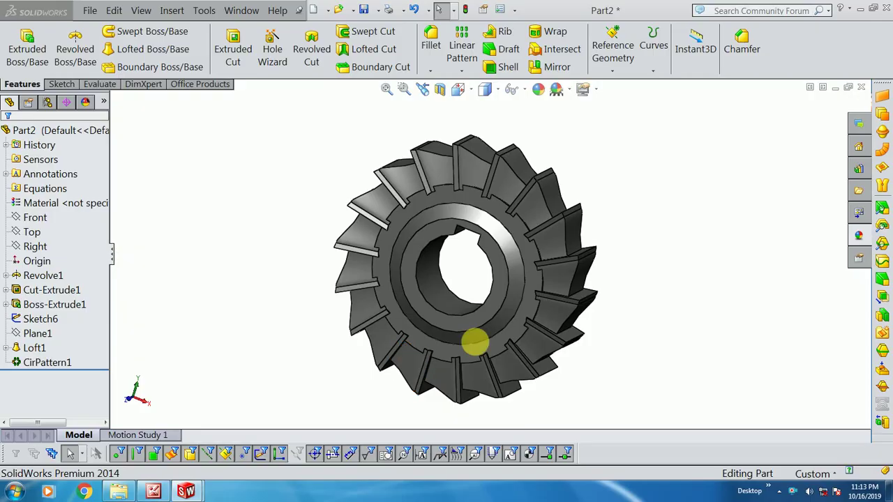
Orbit the finished milling cutter to preview it from another side
{"action": "mouse_move", "coordinate": [628, 287]}
{"action": "middle_mouse_down"}
{"action": "mouse_move", "coordinate": [457, 339]}
{"action": "mouse_move", "coordinate": [582, 299]}
{"action": "mouse_move", "coordinate": [632, 299]}
{"action": "mouse_move", "coordinate": [637, 317]}
{"action": "middle_mouse_up"}
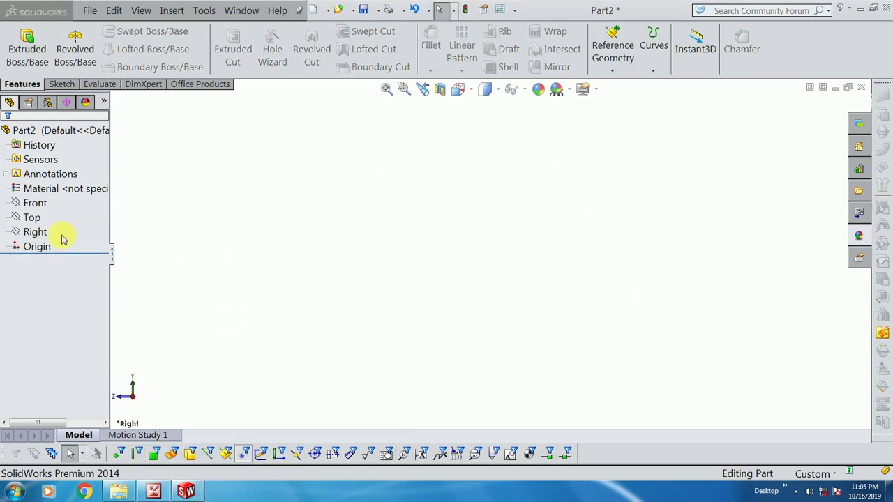
On the Right plane, sketch a tall narrow rectangle and a wider base rectangle from the origin
{"action": "left_click", "coordinate": [35, 233]}
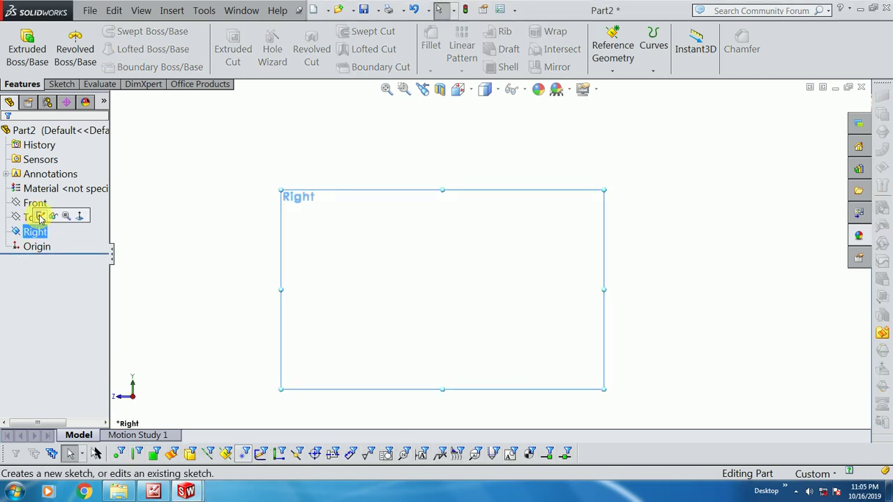
{"action": "left_click", "coordinate": [40, 217]}
{"action": "left_click", "coordinate": [97, 50]}
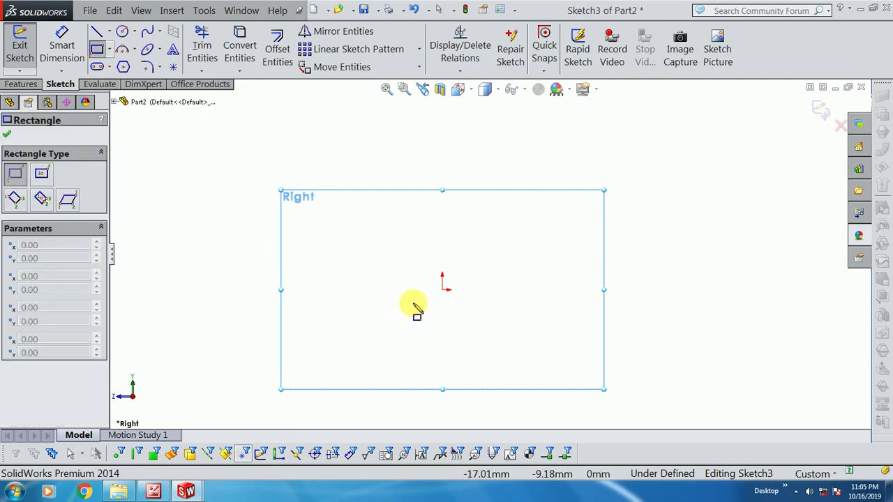
{"action": "left_click", "coordinate": [427, 289]}
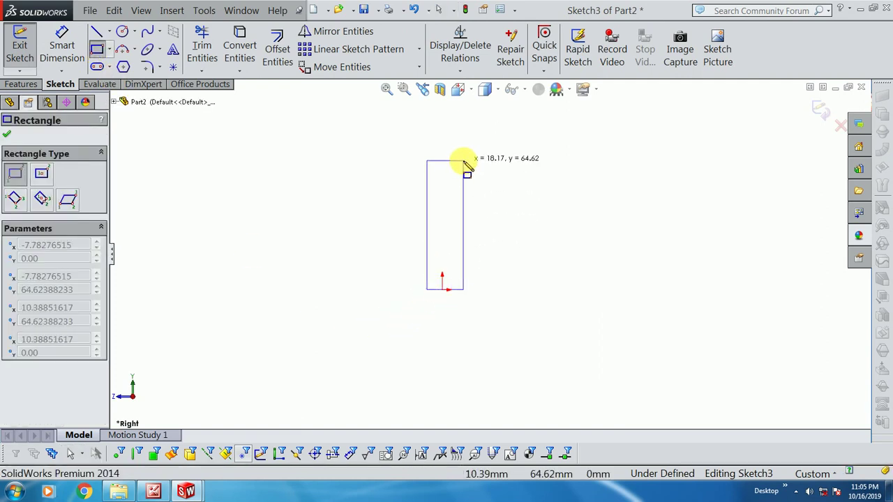
{"action": "left_click", "coordinate": [463, 161]}
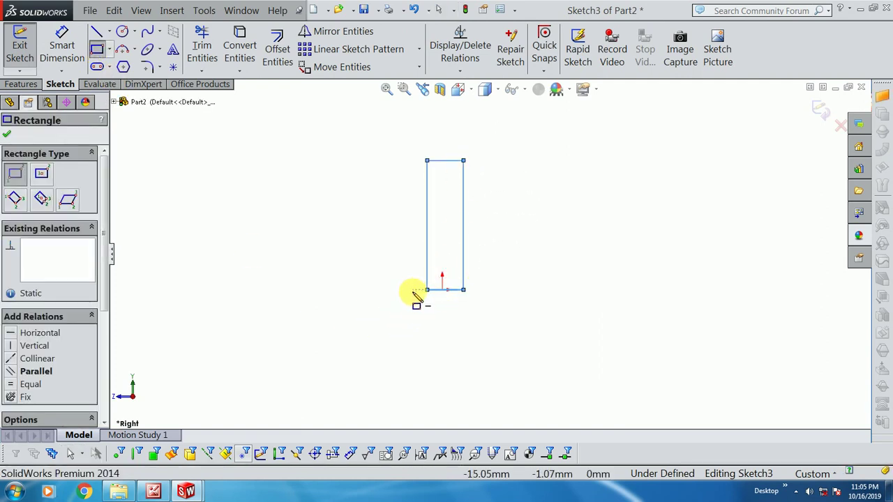
{"action": "left_click", "coordinate": [412, 291]}
{"action": "left_click", "coordinate": [475, 207]}
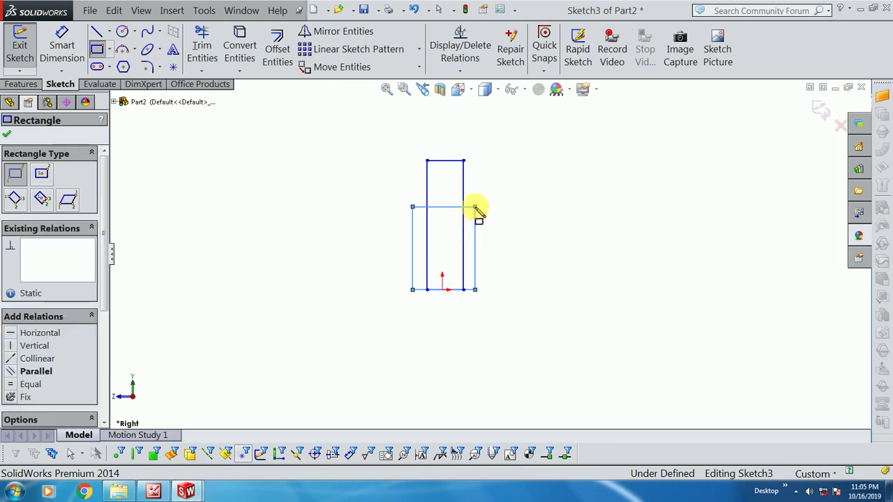
{"action": "key", "text": "Escape"}
Delete the duplicate bottom edge where the two rectangles overlap, then trim the overlaps
{"action": "scroll", "coordinate": [488, 237], "scroll_direction": "up", "scroll_amount": 2}
{"action": "scroll", "coordinate": [433, 279], "scroll_direction": "up", "scroll_amount": 2}
{"action": "left_click_drag", "start_coordinate": [361, 303], "coordinate": [451, 357]}
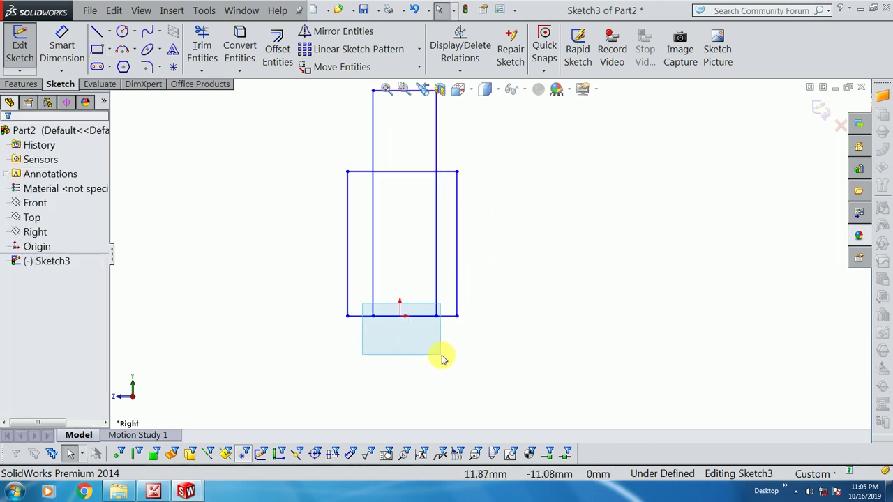
{"action": "key", "text": "Delete"}
{"action": "scroll", "coordinate": [437, 342], "scroll_direction": "down", "scroll_amount": 2}
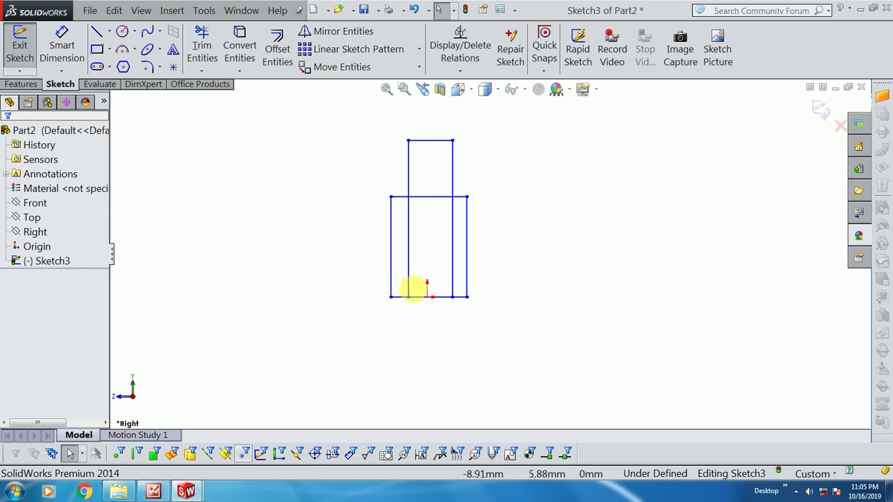
{"action": "left_click", "coordinate": [202, 43]}
{"action": "scroll", "coordinate": [419, 220], "scroll_direction": "up", "scroll_amount": 1}
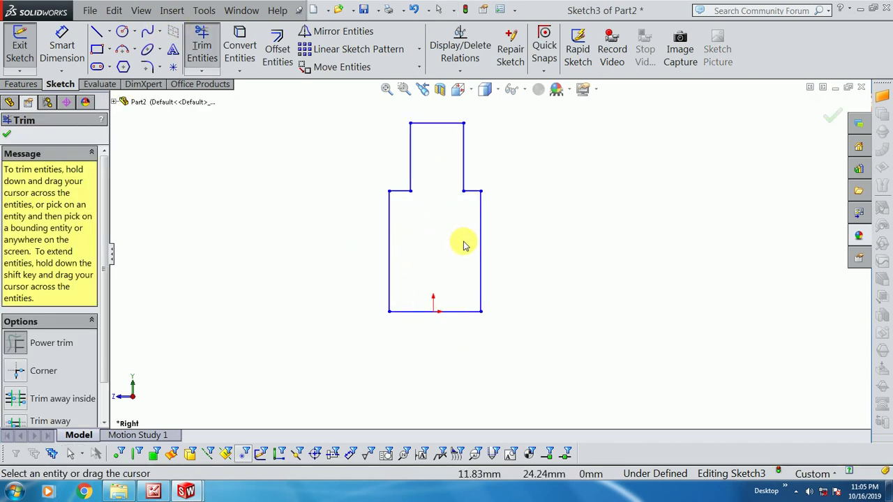
Drag both shoulder corners upward to turn them into slanted lines
{"action": "key", "text": "Escape"}
{"action": "left_click", "coordinate": [402, 191]}
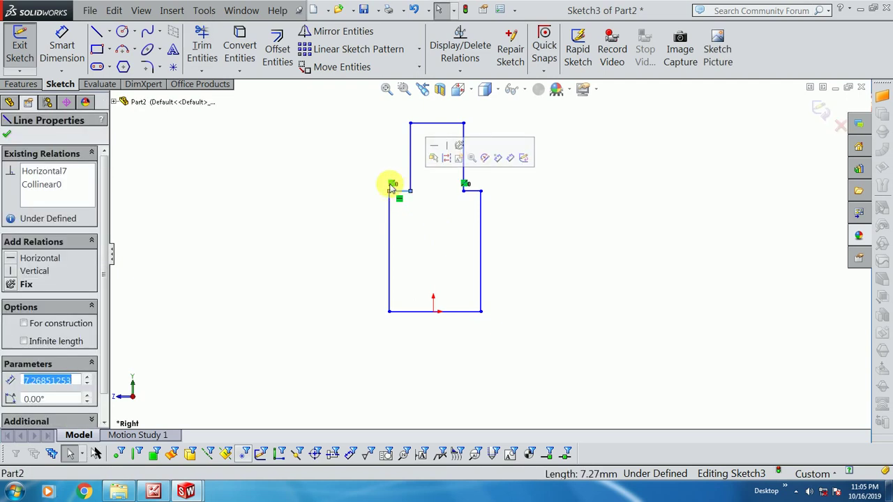
{"action": "key", "text": "Escape"}
{"action": "left_click", "coordinate": [405, 194]}
{"action": "key", "text": "Escape"}
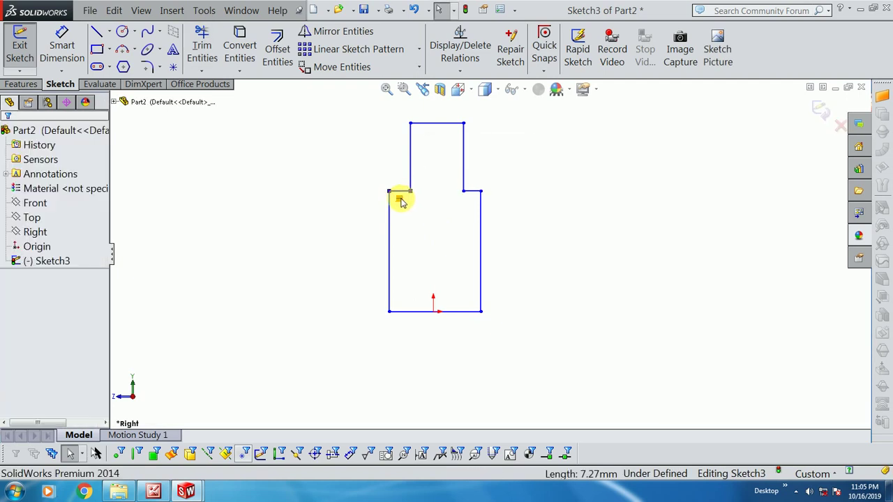
{"action": "left_click_drag", "start_coordinate": [410, 193], "coordinate": [411, 178]}
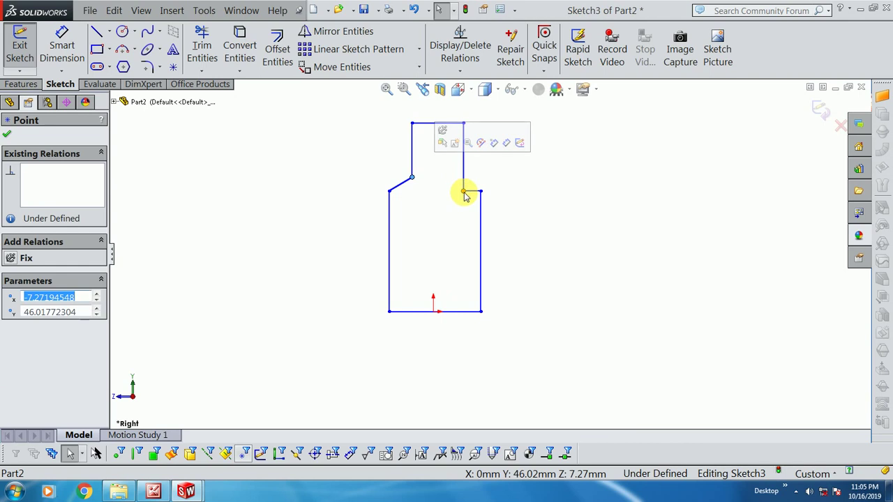
{"action": "left_click_drag", "start_coordinate": [464, 192], "coordinate": [464, 179]}
{"action": "key", "text": "Escape"}
Make the side lines vertical and the two slanted shoulder lines equal
{"action": "scroll", "coordinate": [489, 198], "scroll_direction": "up", "scroll_amount": 2}
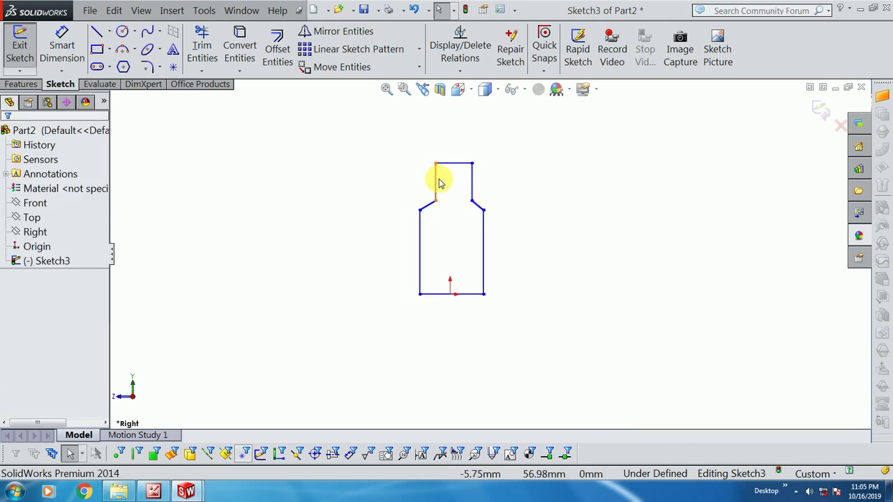
{"action": "left_click", "coordinate": [436, 183]}
{"action": "left_click", "coordinate": [472, 180], "text": "ctrl"}
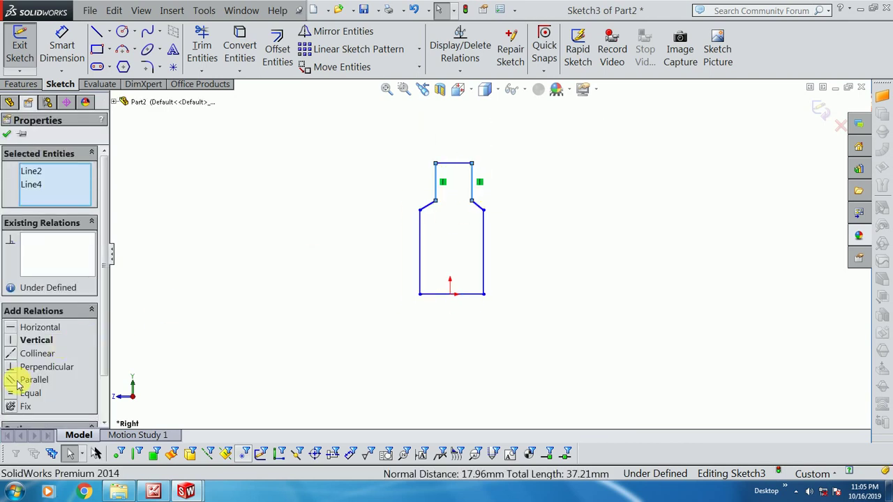
{"action": "left_click_drag", "start_coordinate": [577, 269], "coordinate": [328, 271]}
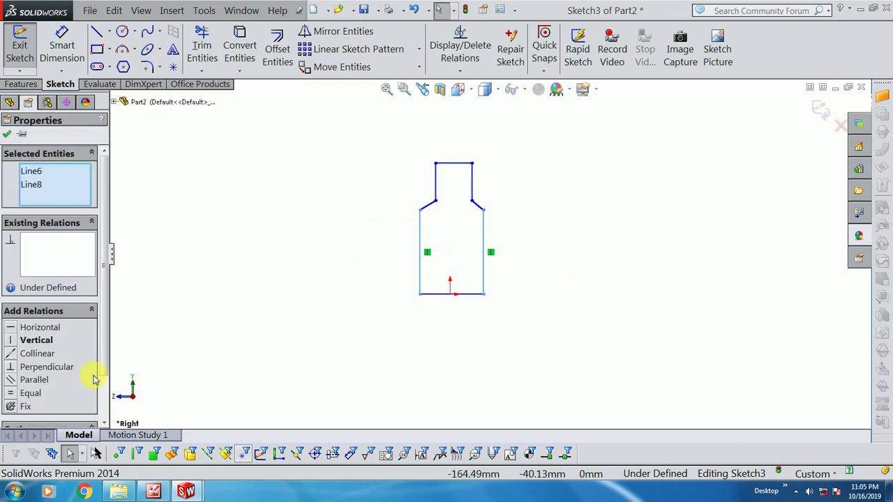
{"action": "key", "text": "Escape"}
{"action": "left_click_drag", "start_coordinate": [334, 188], "coordinate": [546, 226]}
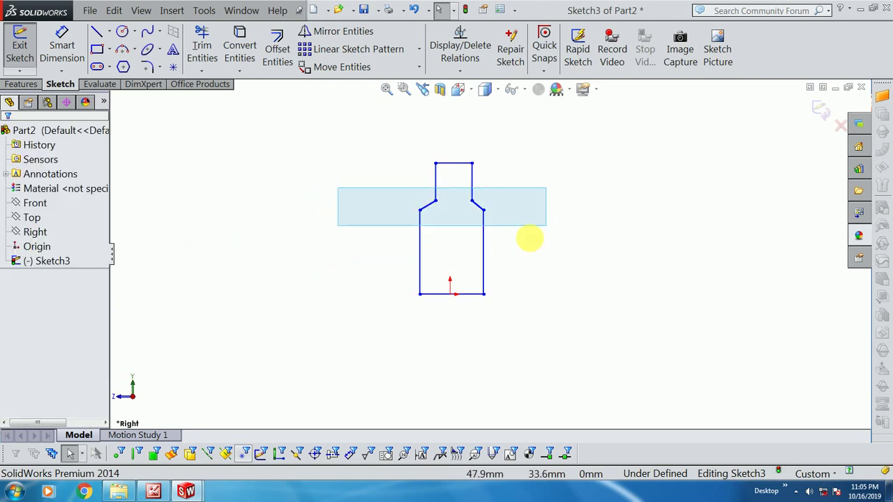
{"action": "left_click", "coordinate": [10, 394]}
Dimension the top line to 15 and the bottom width to 20
{"action": "left_click", "coordinate": [249, 247]}
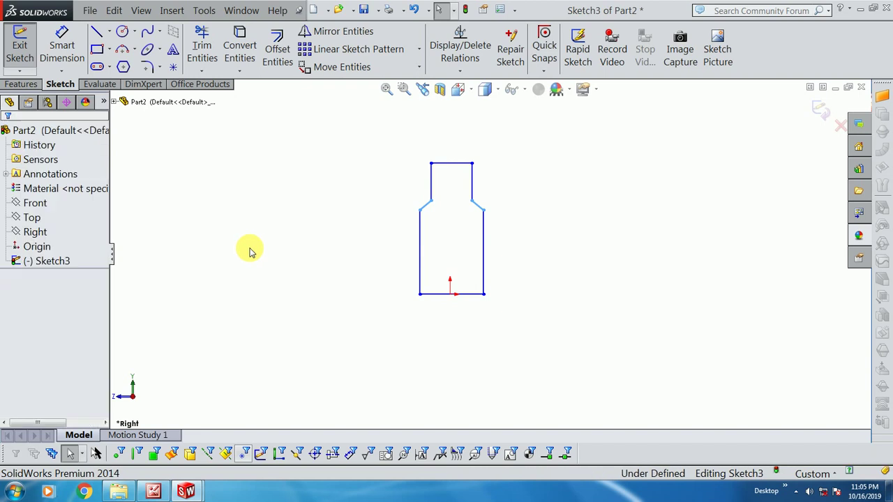
{"action": "left_click", "coordinate": [60, 38]}
{"action": "left_click", "coordinate": [466, 165]}
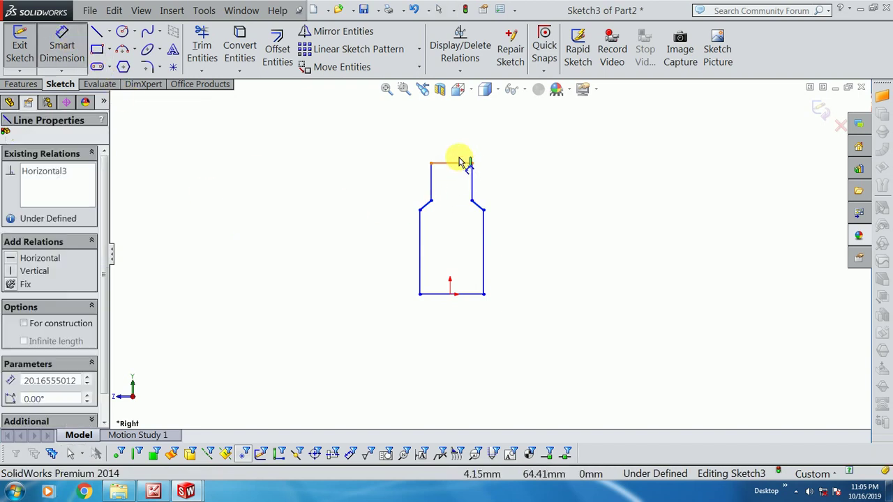
{"action": "left_click", "coordinate": [454, 132]}
{"action": "type", "text": "15"}
{"action": "key", "text": "Return"}
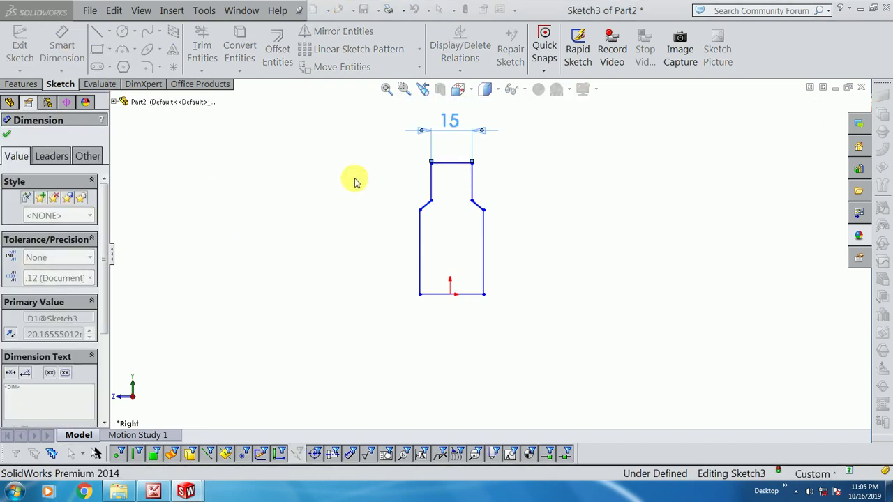
{"action": "left_click", "coordinate": [484, 272]}
{"action": "left_click", "coordinate": [420, 279]}
{"action": "left_click", "coordinate": [454, 356]}
{"action": "type", "text": "20"}
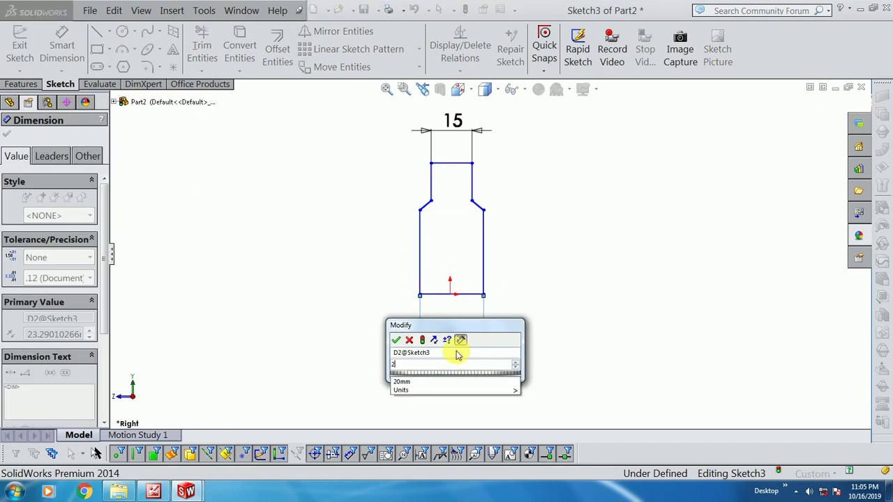
{"action": "key", "text": "Return"}
{"action": "key", "text": "Escape"}
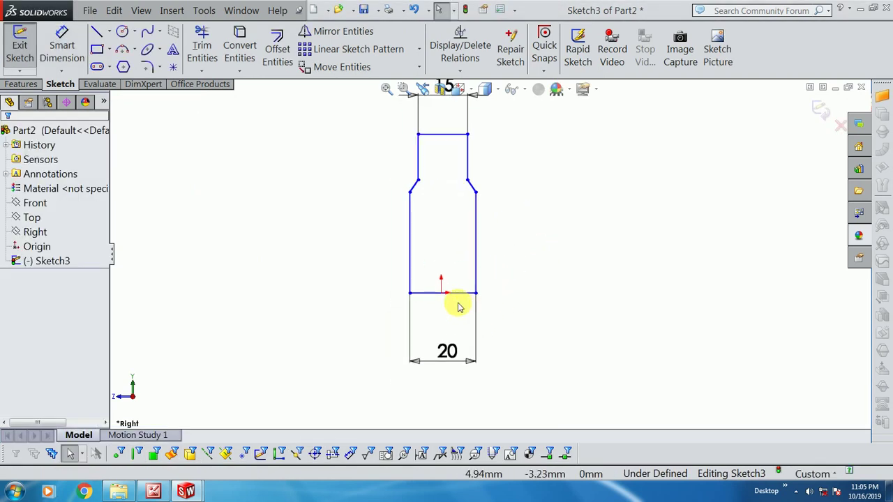
Add a Midpoint relation centring the bottom line on the origin
{"action": "left_click", "coordinate": [450, 297]}
{"action": "left_click", "coordinate": [441, 296], "text": "ctrl"}
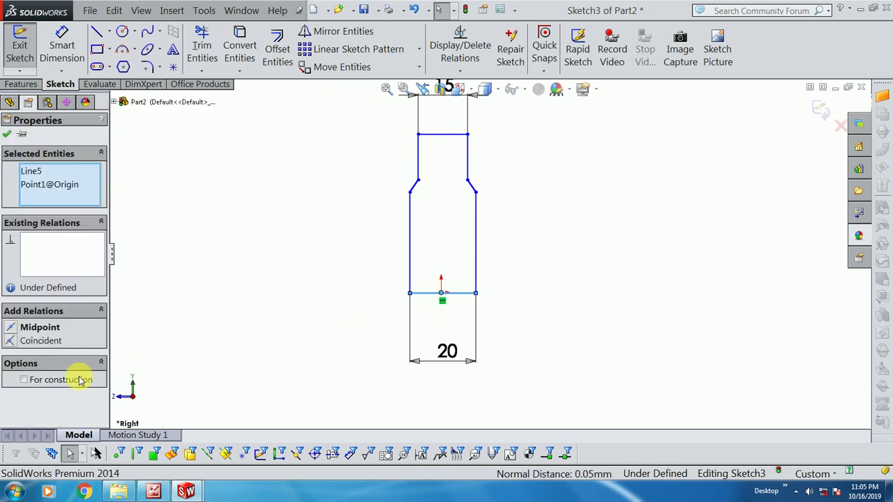
{"action": "left_click", "coordinate": [12, 327]}
{"action": "left_click", "coordinate": [255, 277]}
Draw a horizontal centreline from the profile's bottom-right corner
{"action": "key", "text": "f"}
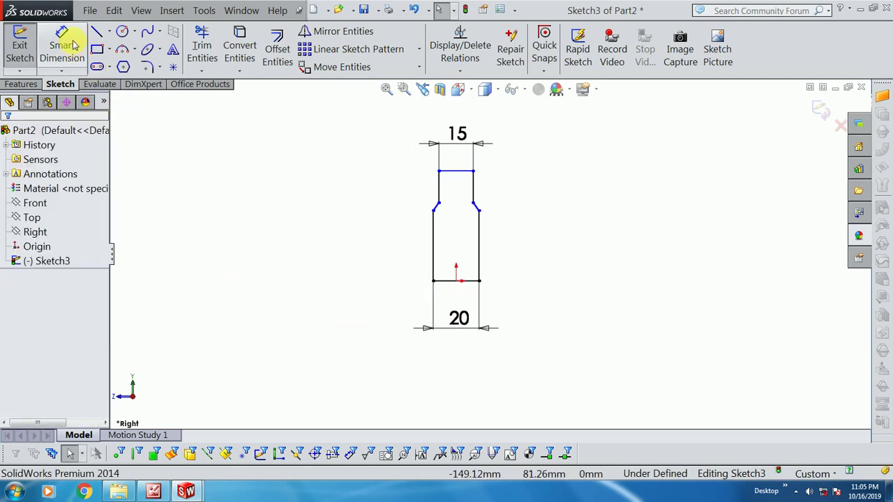
{"action": "left_click", "coordinate": [109, 32]}
{"action": "left_click", "coordinate": [115, 66]}
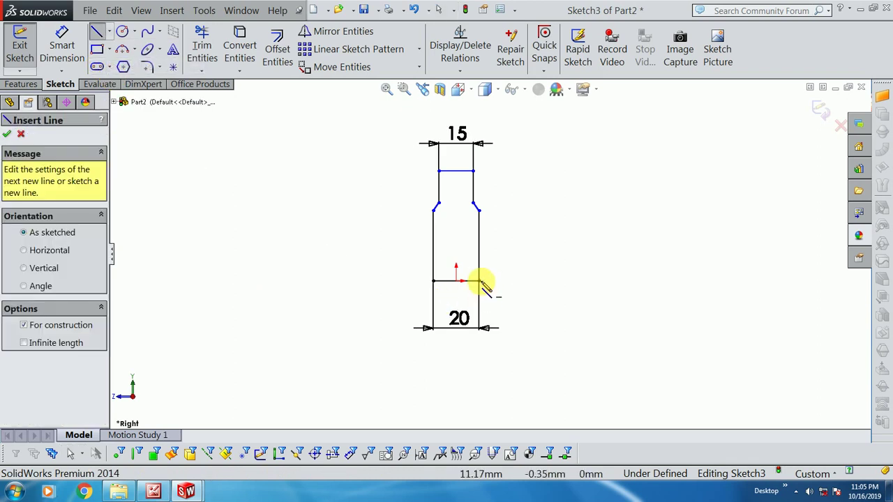
{"action": "left_click", "coordinate": [547, 281]}
{"action": "key", "text": "Escape"}
Dimension the top line across the centreline as a 55 diameter
{"action": "left_click", "coordinate": [63, 46]}
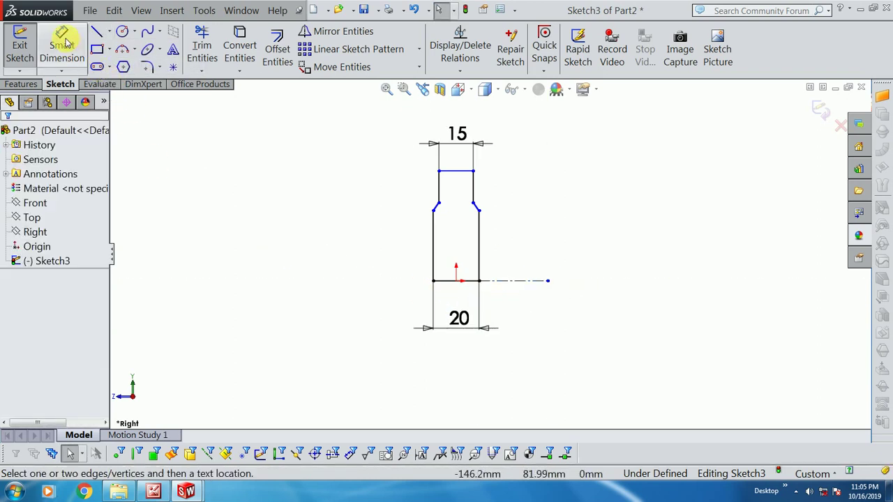
{"action": "left_click", "coordinate": [525, 282]}
{"action": "left_click", "coordinate": [466, 174]}
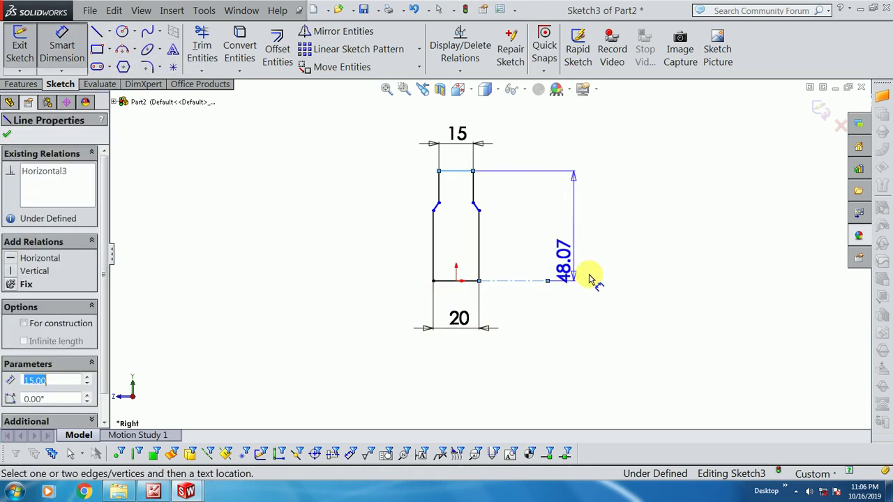
{"action": "left_click", "coordinate": [592, 300]}
{"action": "type", "text": "55"}
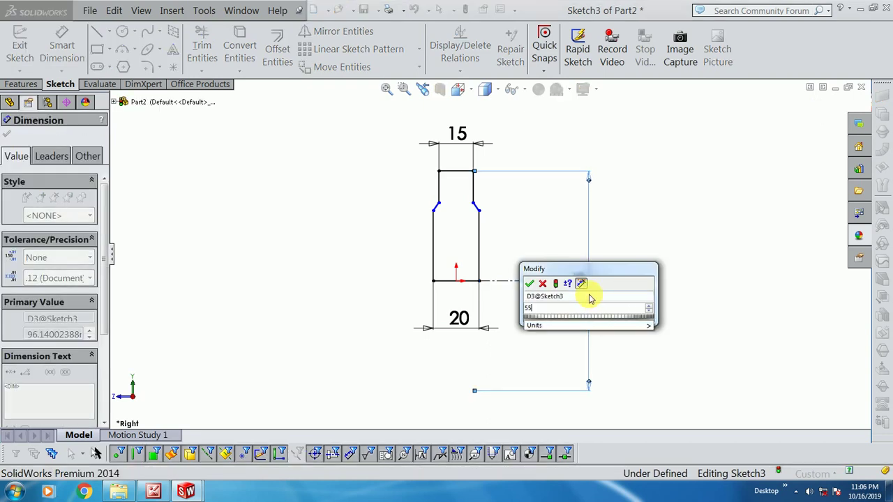
{"action": "key", "text": "Return"}
{"action": "scroll", "coordinate": [500, 323], "scroll_direction": "down", "scroll_amount": 2}
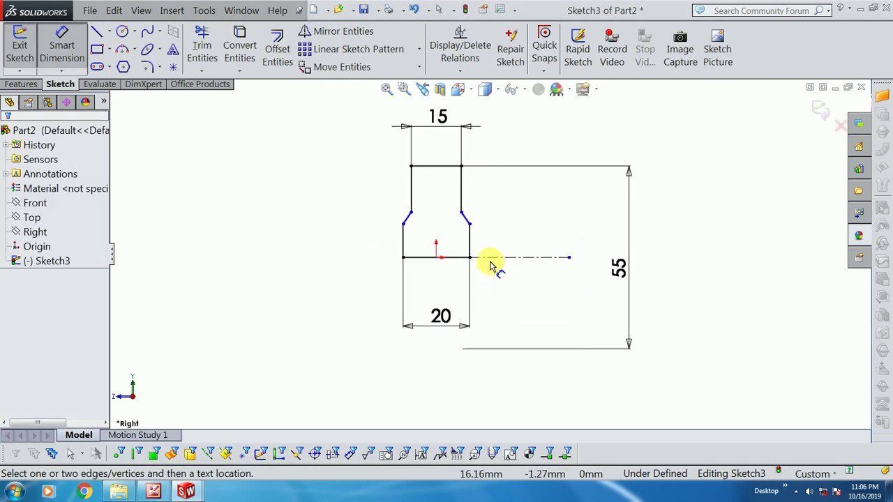
Add the 40 inner-step height and 35 side height dimensions
{"action": "left_click", "coordinate": [492, 258]}
{"action": "left_click", "coordinate": [469, 224]}
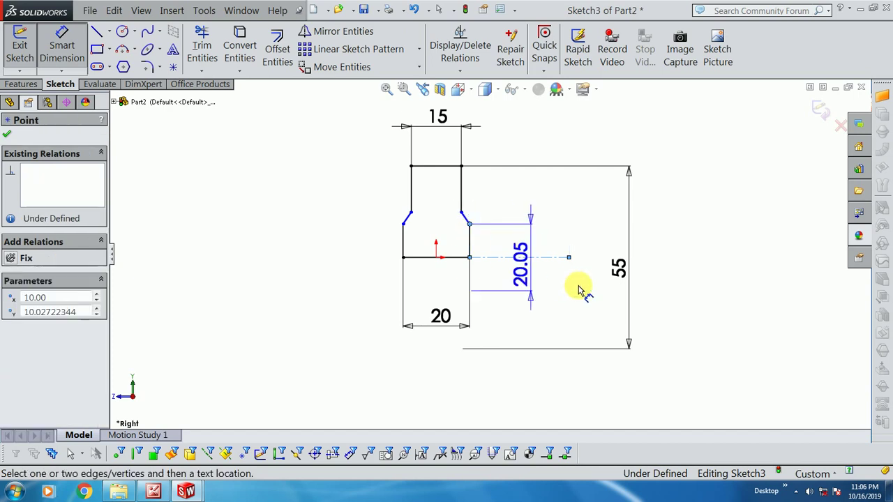
{"action": "left_click", "coordinate": [585, 286]}
{"action": "type", "text": "40"}
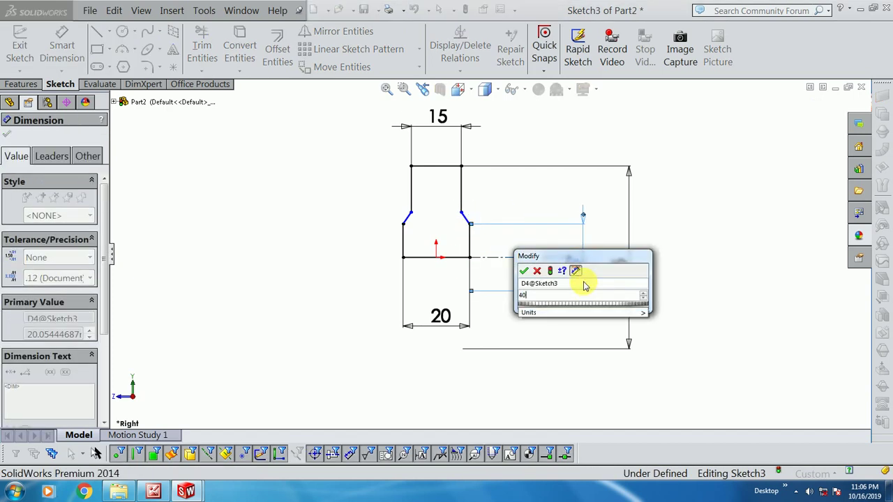
{"action": "key", "text": "Return"}
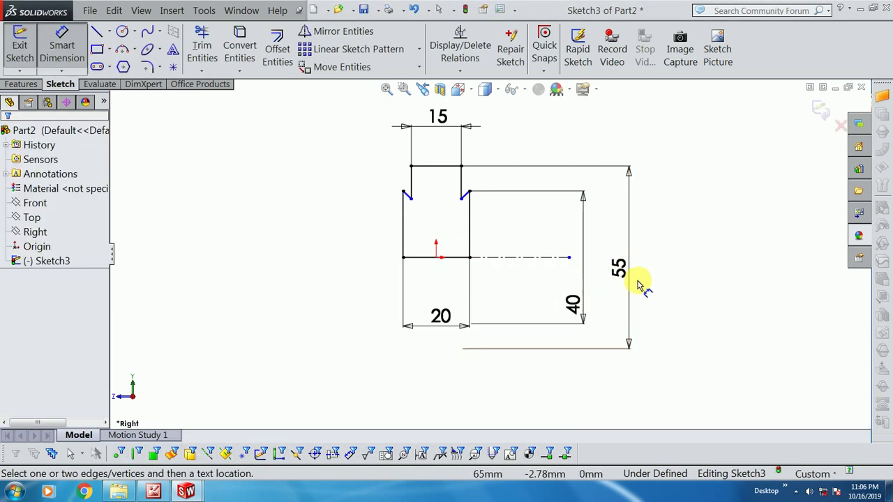
{"action": "left_click", "coordinate": [574, 307]}
{"action": "left_click", "coordinate": [572, 303]}
{"action": "type", "text": "35"}
{"action": "key", "text": "Return"}
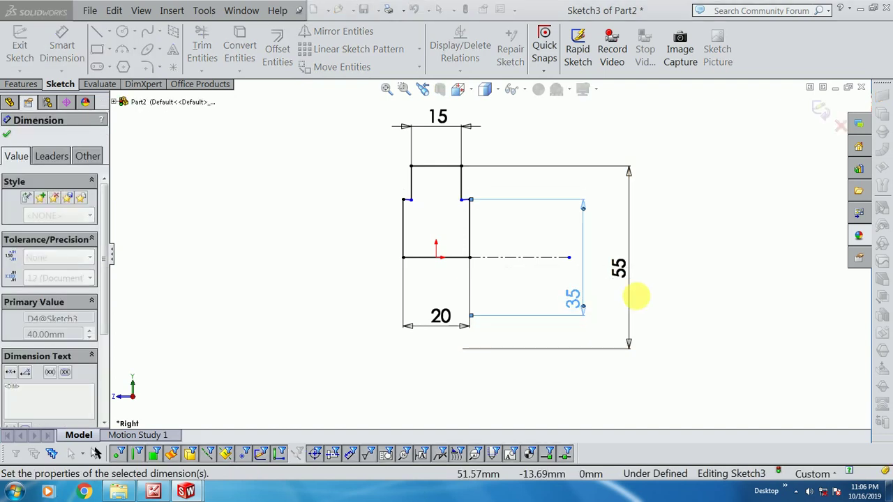
{"action": "key", "text": "Escape"}
{"action": "scroll", "coordinate": [459, 229], "scroll_direction": "down", "scroll_amount": 2}
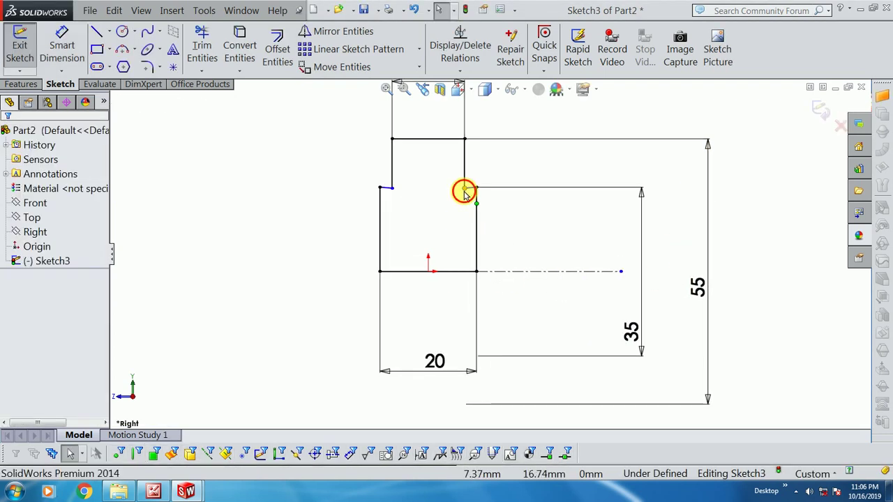
Reshape the sloped step edges and set the angle between them to 60°
{"action": "left_click_drag", "start_coordinate": [464, 194], "coordinate": [464, 175]}
{"action": "key", "text": "d"}
{"action": "scroll", "coordinate": [384, 147], "scroll_direction": "down", "scroll_amount": 1}
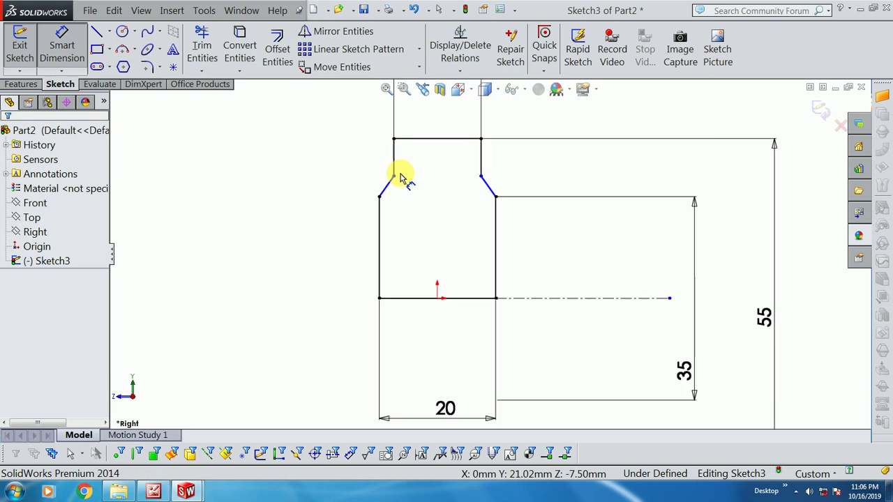
{"action": "left_click", "coordinate": [388, 183]}
{"action": "left_click", "coordinate": [488, 187]}
{"action": "left_click", "coordinate": [438, 220]}
{"action": "type", "text": "60"}
{"action": "key", "text": "Return"}
{"action": "key", "text": "f"}
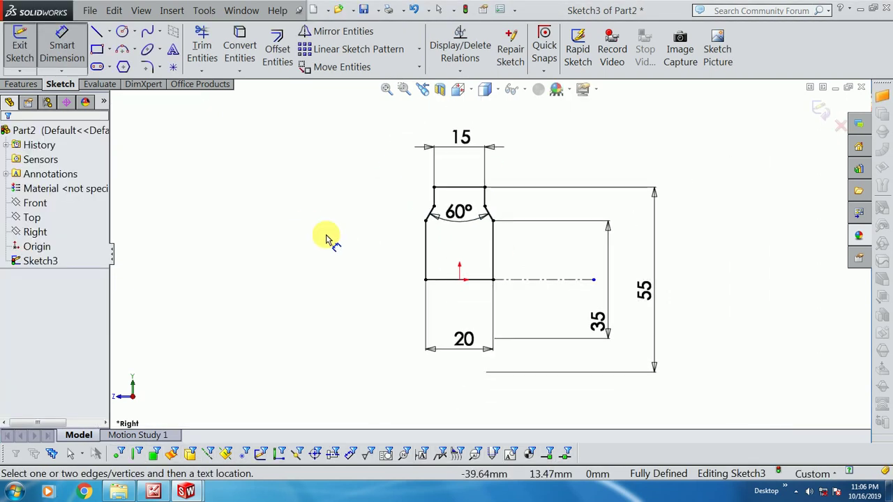
Revolve the profile 360° around the centreline into the hub
{"action": "left_click", "coordinate": [28, 84]}
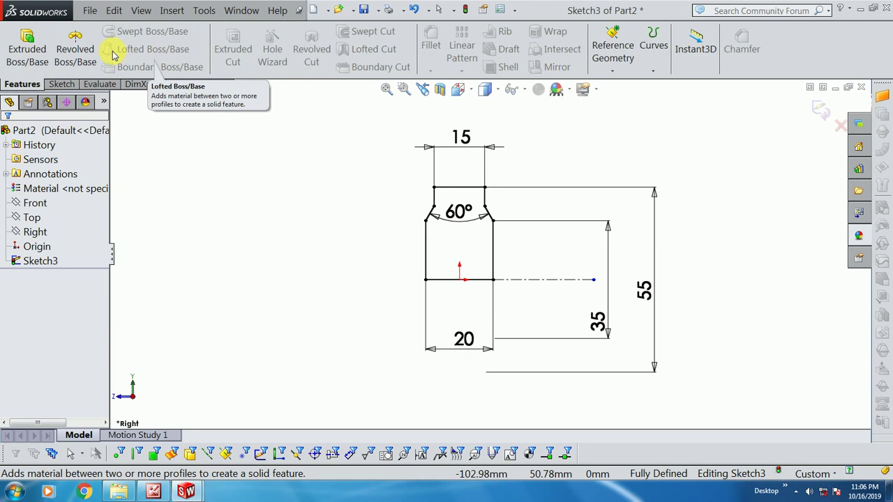
{"action": "left_click", "coordinate": [75, 49]}
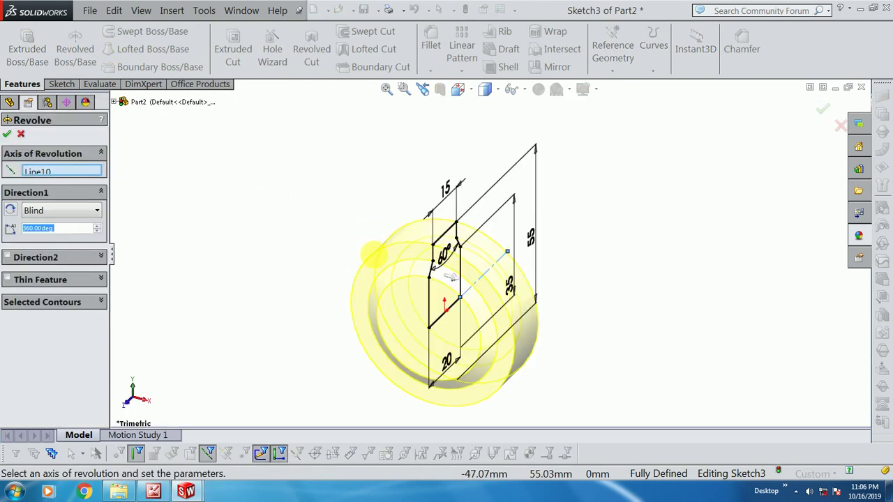
{"action": "left_click", "coordinate": [7, 133]}
{"action": "left_click", "coordinate": [468, 274]}
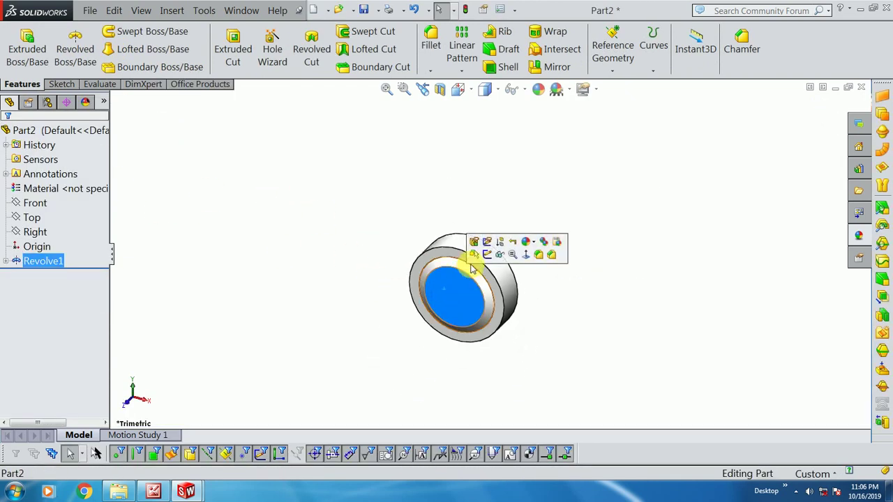
On the hub face, sketch a bore circle at the origin and a keyway rectangle above it
{"action": "left_click", "coordinate": [487, 255]}
{"action": "left_click", "coordinate": [122, 33]}
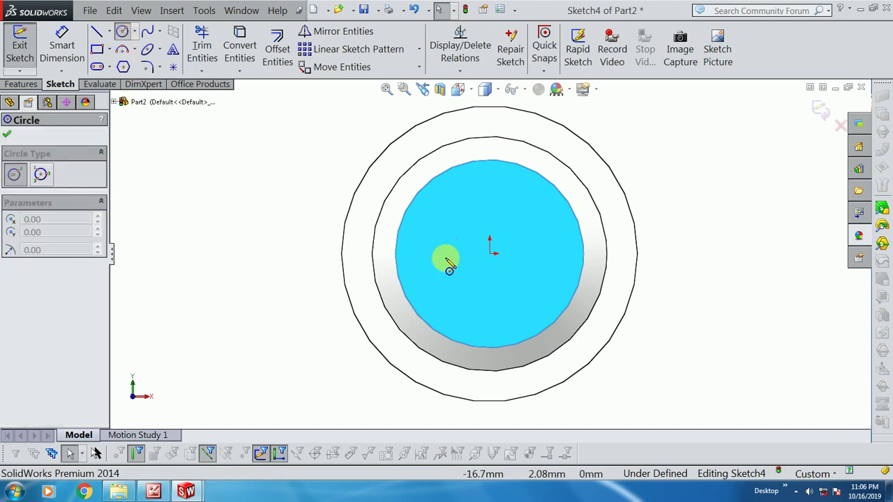
{"action": "left_click", "coordinate": [489, 251]}
{"action": "left_click", "coordinate": [491, 191]}
{"action": "left_click", "coordinate": [97, 49]}
{"action": "left_click", "coordinate": [471, 181]}
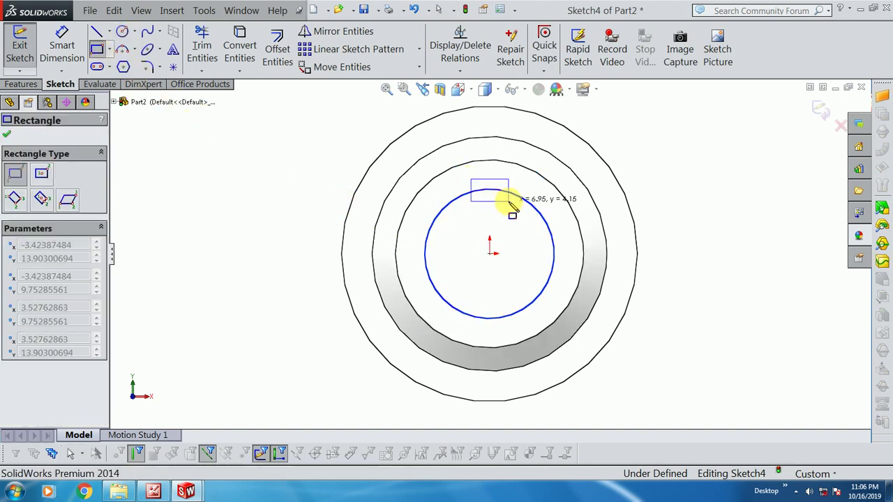
{"action": "left_click", "coordinate": [508, 201]}
{"action": "key", "text": "Escape"}
Trim the overlapping lines to leave a single keyed bore outline
{"action": "left_click", "coordinate": [201, 48]}
{"action": "scroll", "coordinate": [498, 199], "scroll_direction": "down", "scroll_amount": 3}
{"action": "scroll", "coordinate": [498, 199], "scroll_direction": "down", "scroll_amount": 2}
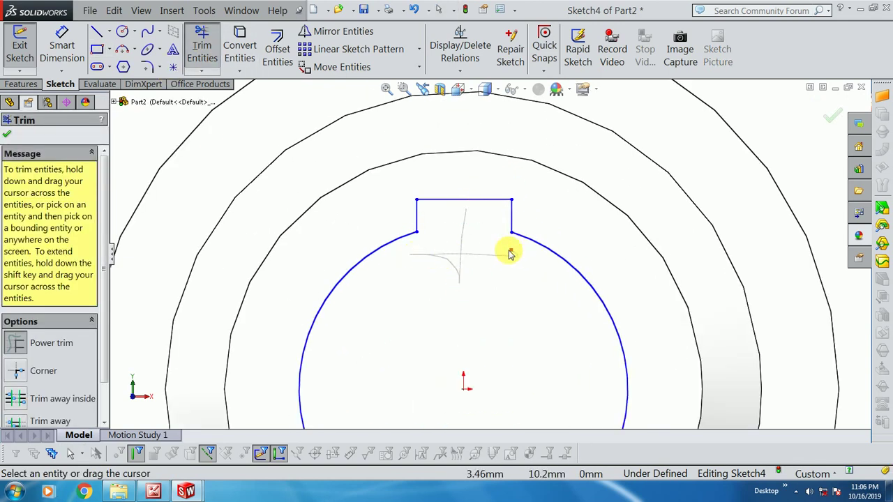
{"action": "scroll", "coordinate": [509, 253], "scroll_direction": "up", "scroll_amount": 3}
{"action": "key", "text": "Escape"}
Dimension the bore radius to 12.5 and the keyway top to 15 from centre
{"action": "left_click", "coordinate": [62, 45]}
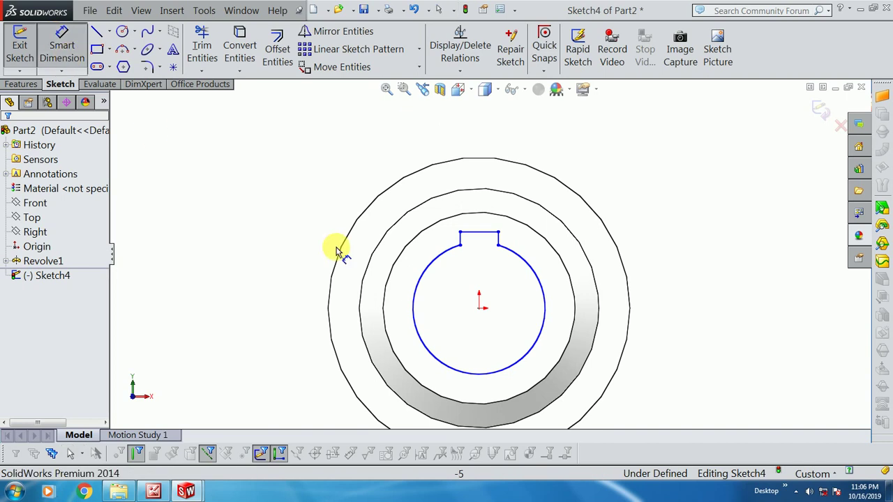
{"action": "left_click", "coordinate": [536, 280]}
{"action": "left_click", "coordinate": [641, 191]}
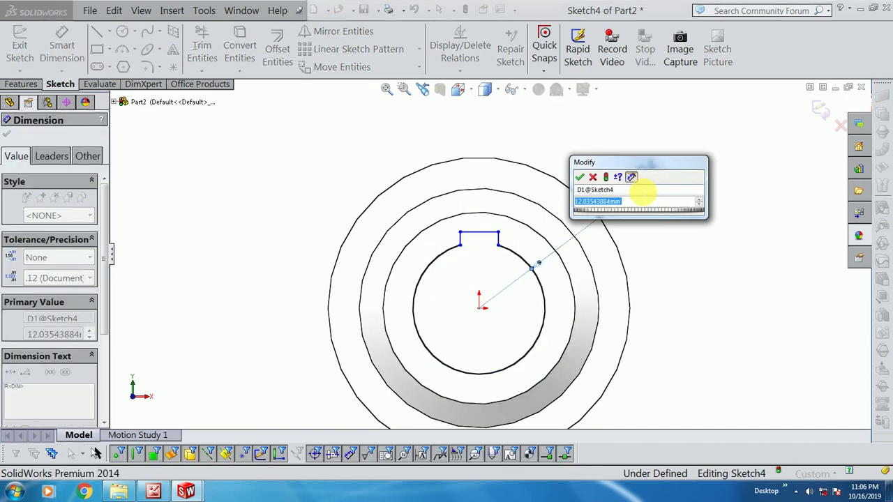
{"action": "type", "text": "12.5"}
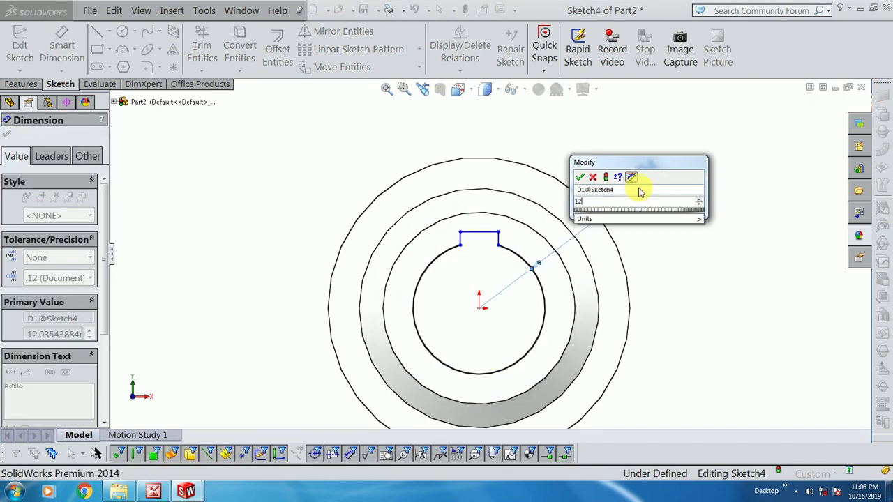
{"action": "key", "text": "Return"}
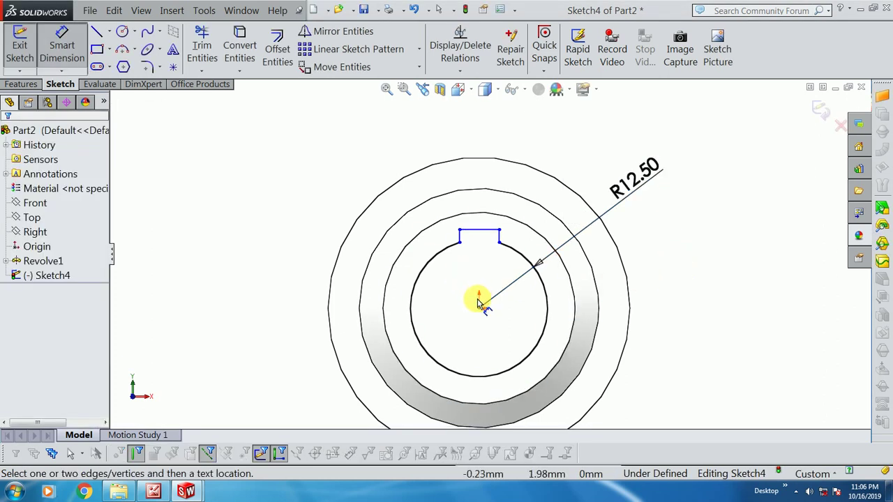
{"action": "left_click", "coordinate": [479, 308]}
{"action": "left_click", "coordinate": [481, 230]}
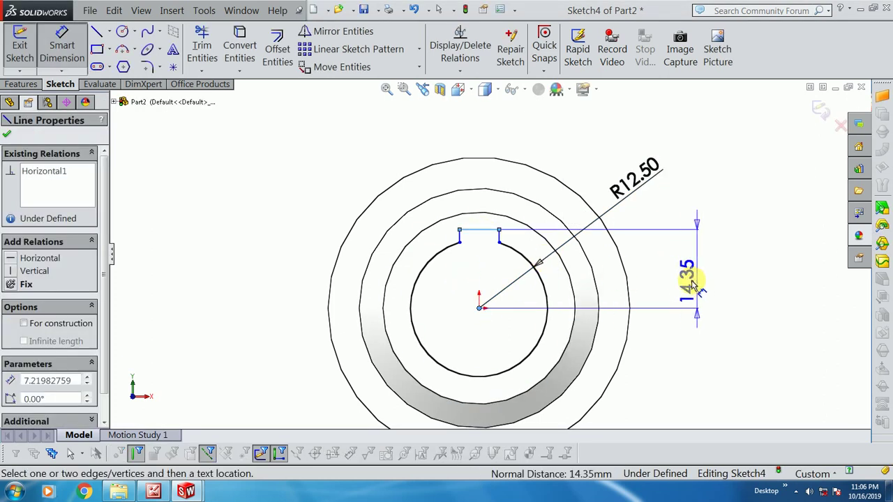
{"action": "left_click", "coordinate": [676, 279]}
{"action": "type", "text": "15"}
{"action": "key", "text": "Return"}
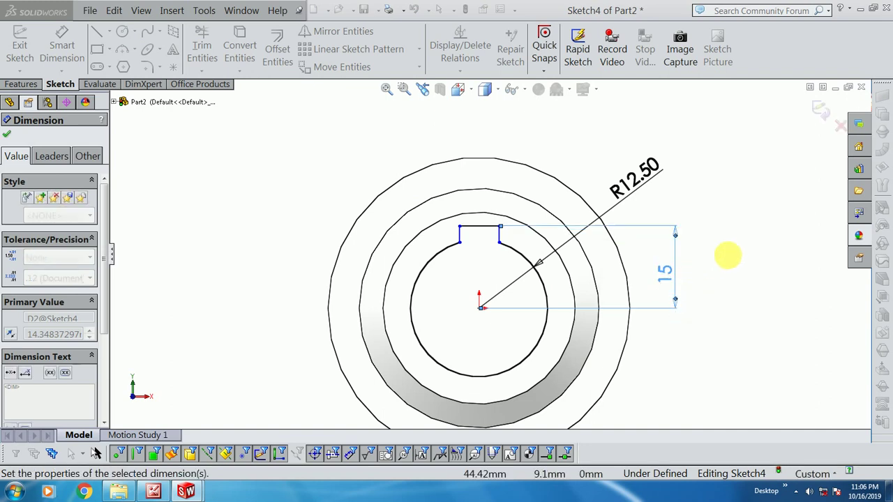
{"action": "scroll", "coordinate": [584, 288], "scroll_direction": "down", "scroll_amount": 1}
Draw a vertical centreline through the keyway and make the keyway sides symmetric about it
{"action": "left_click", "coordinate": [110, 32]}
{"action": "left_click", "coordinate": [112, 62]}
{"action": "left_click_drag", "start_coordinate": [454, 312], "coordinate": [455, 214]}
{"action": "key", "text": "Escape"}
{"action": "left_click", "coordinate": [454, 243]}
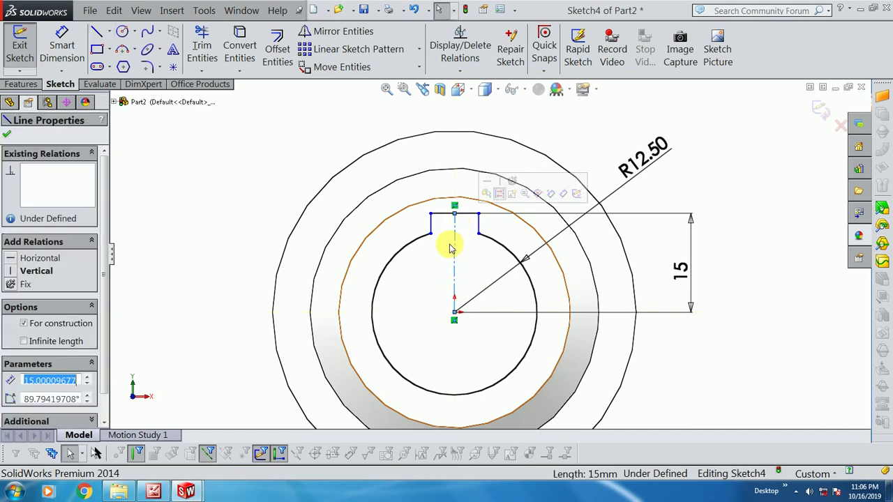
{"action": "left_click", "coordinate": [432, 225], "text": "ctrl"}
{"action": "left_click", "coordinate": [479, 223], "text": "ctrl"}
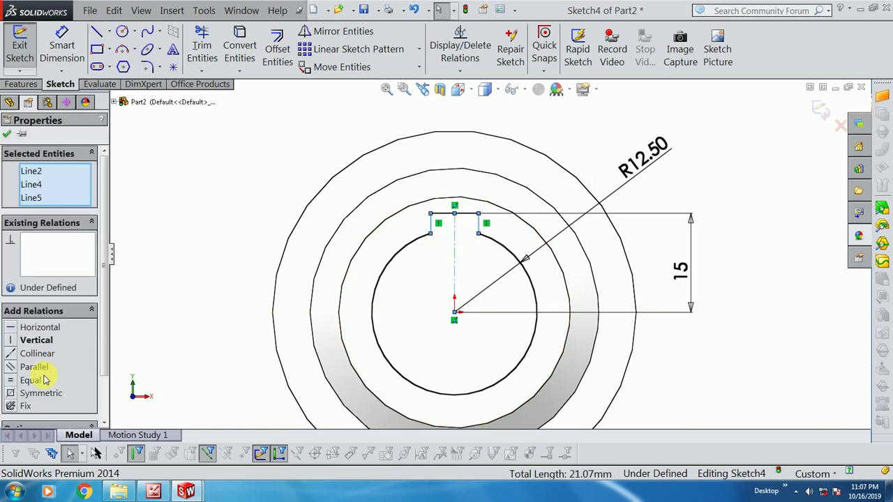
Dimension the keyway width to 8 mm, fully defining the bore sketch
{"action": "left_click", "coordinate": [70, 45]}
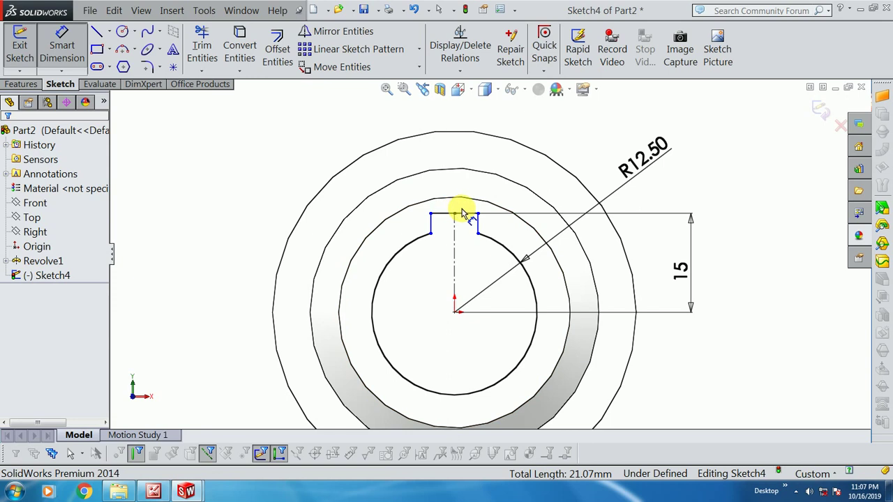
{"action": "left_click", "coordinate": [465, 214]}
{"action": "left_click", "coordinate": [463, 154]}
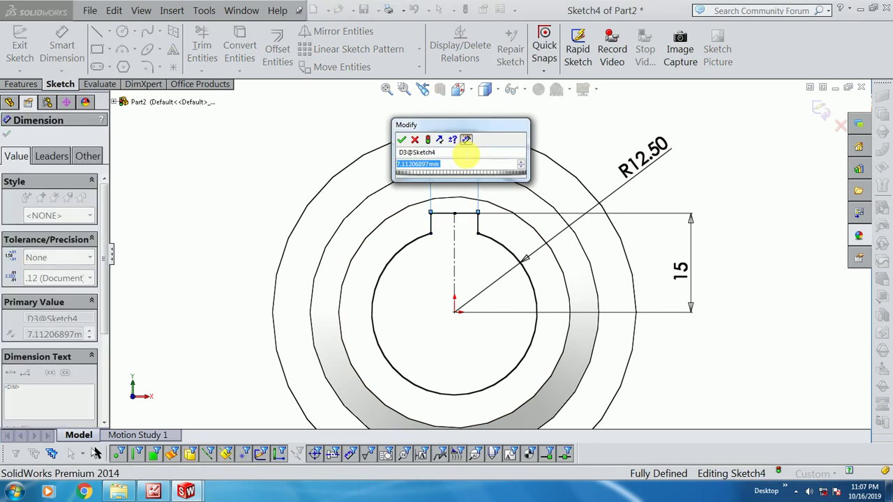
{"action": "type", "text": "8"}
{"action": "key", "text": "Return"}
{"action": "key", "text": "Escape"}
{"action": "key", "text": "f"}
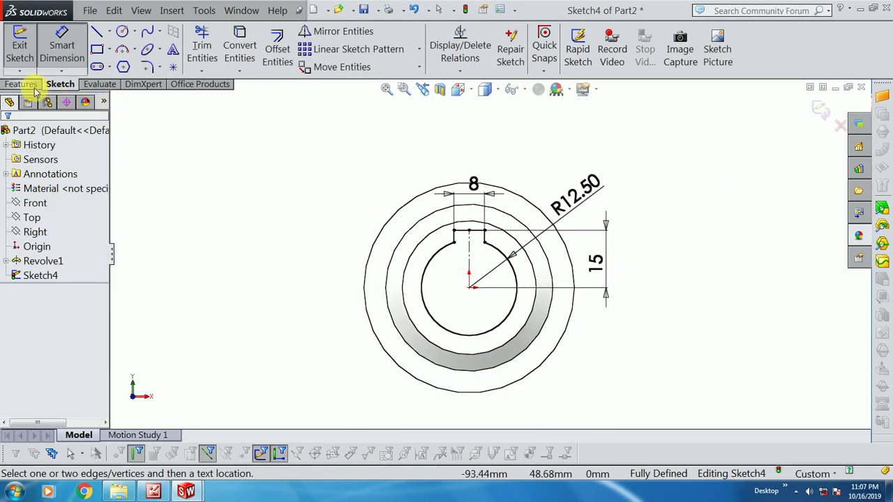
{"action": "left_click", "coordinate": [21, 84]}
Extrude-cut the keyed bore through the hub with end condition Up To Next
{"action": "left_click", "coordinate": [233, 48]}
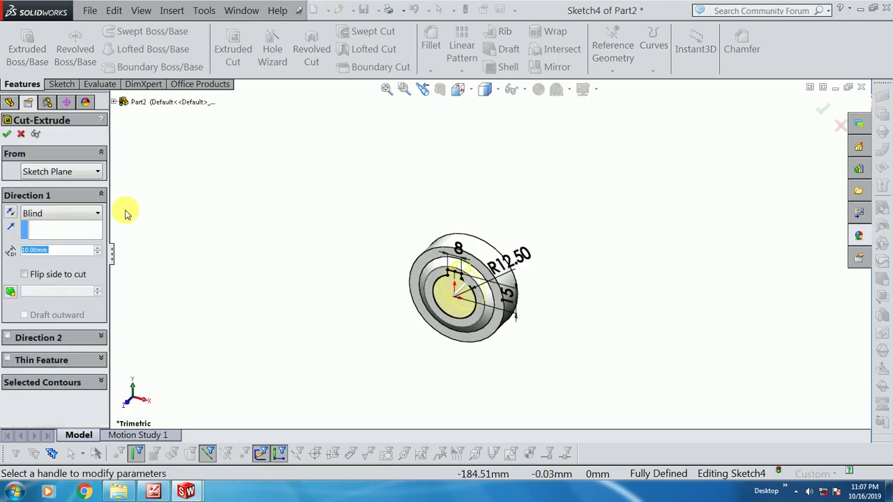
{"action": "left_click", "coordinate": [70, 214]}
{"action": "left_click", "coordinate": [42, 263]}
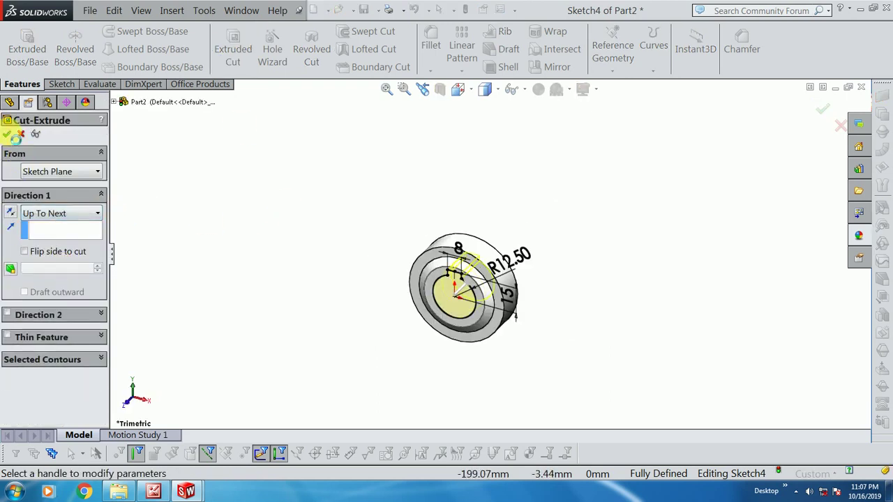
{"action": "left_click", "coordinate": [14, 135]}
Orbit to inspect the keyway, then start a new sketch on the Right plane
{"action": "scroll", "coordinate": [439, 309], "scroll_direction": "down", "scroll_amount": 3}
{"action": "mouse_move", "coordinate": [439, 309]}
{"action": "middle_mouse_down"}
{"action": "mouse_move", "coordinate": [488, 210]}
{"action": "mouse_move", "coordinate": [454, 279]}
{"action": "middle_mouse_up"}
{"action": "left_click", "coordinate": [35, 232]}
{"action": "left_click", "coordinate": [39, 212]}
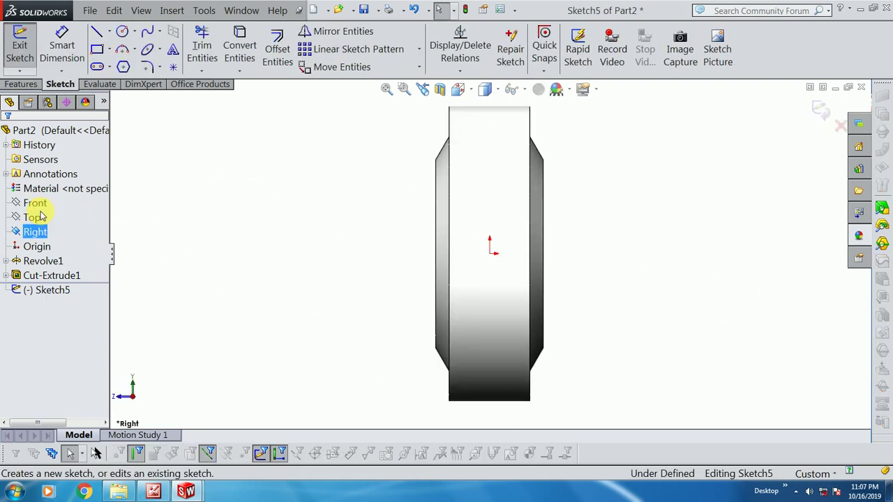
Draw a rectangle above the hub from its top-left corner, then widen its bottom corners outward
{"action": "left_click", "coordinate": [98, 49]}
{"action": "left_click", "coordinate": [417, 208]}
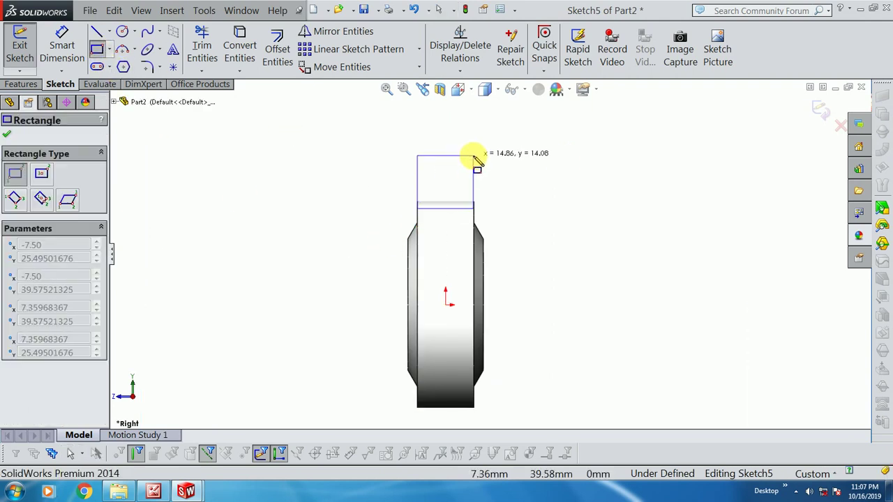
{"action": "left_click", "coordinate": [473, 156]}
{"action": "key", "text": "Escape"}
{"action": "scroll", "coordinate": [522, 180], "scroll_direction": "down", "scroll_amount": 2}
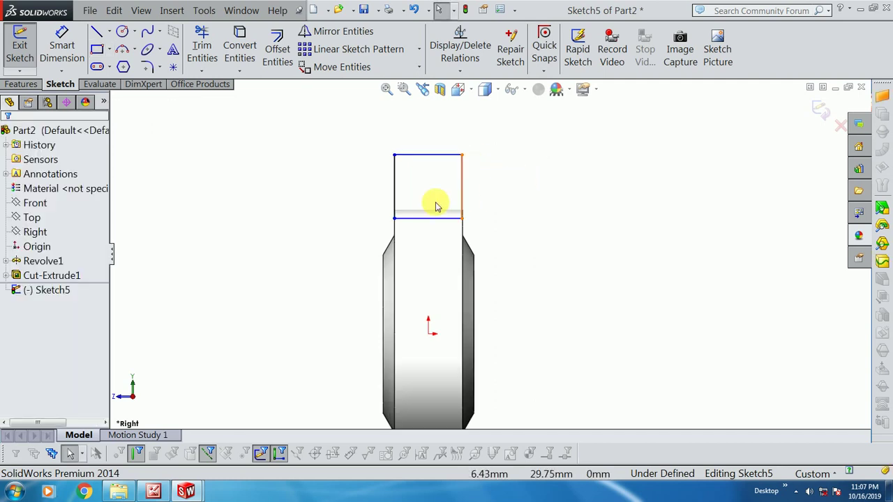
{"action": "left_click", "coordinate": [396, 187]}
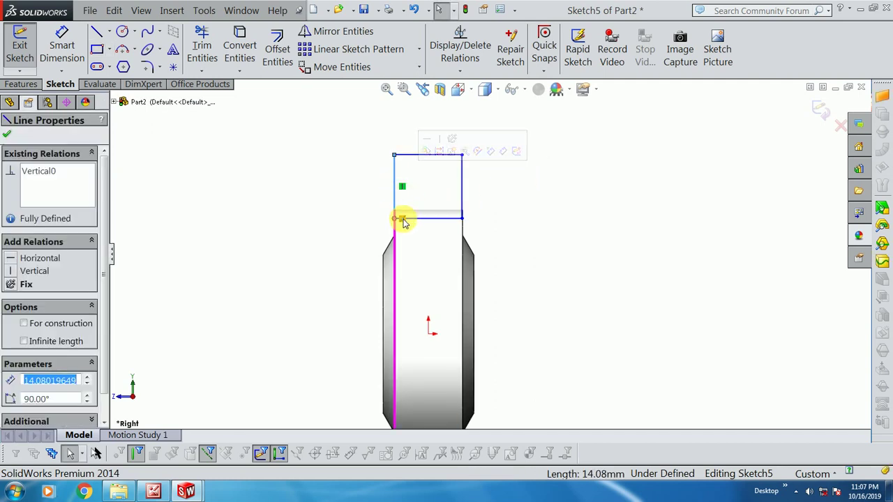
{"action": "left_click_drag", "start_coordinate": [394, 218], "coordinate": [385, 220]}
{"action": "left_click_drag", "start_coordinate": [462, 221], "coordinate": [469, 220]}
{"action": "left_click", "coordinate": [320, 208]}
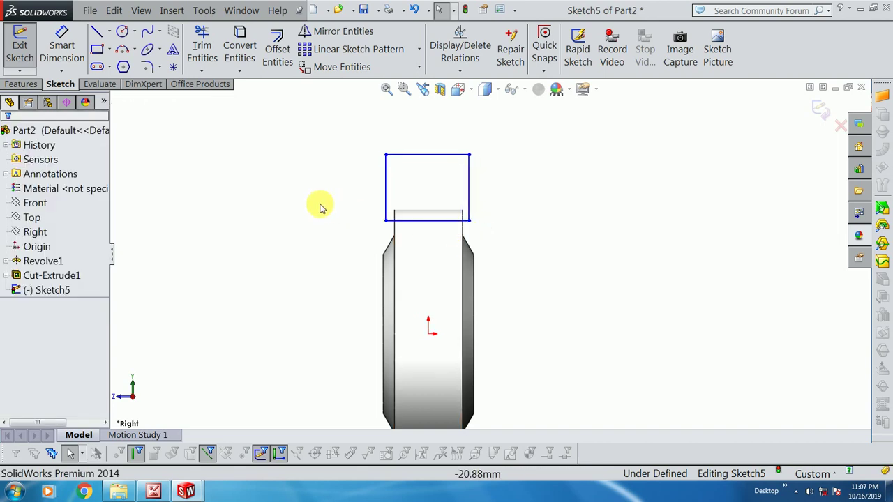
Dimension the rectangle's top edge 40 mm above the origin
{"action": "left_click", "coordinate": [62, 46]}
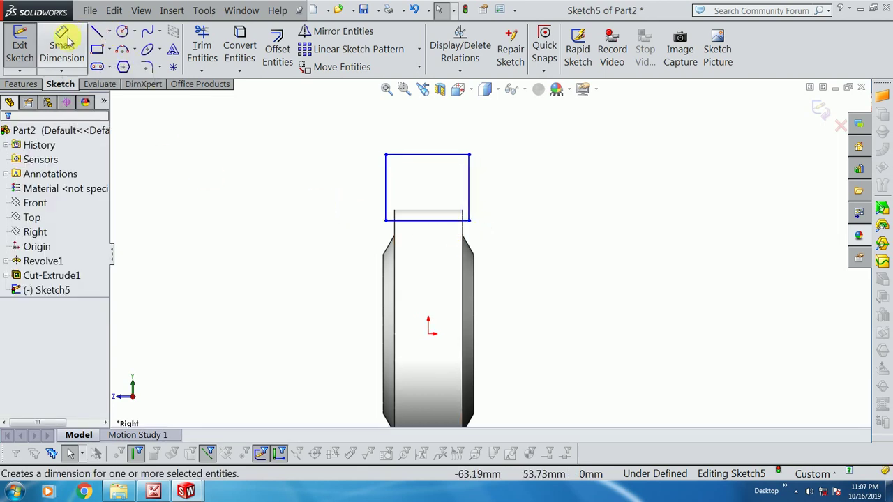
{"action": "left_click", "coordinate": [428, 333]}
{"action": "left_click", "coordinate": [444, 155]}
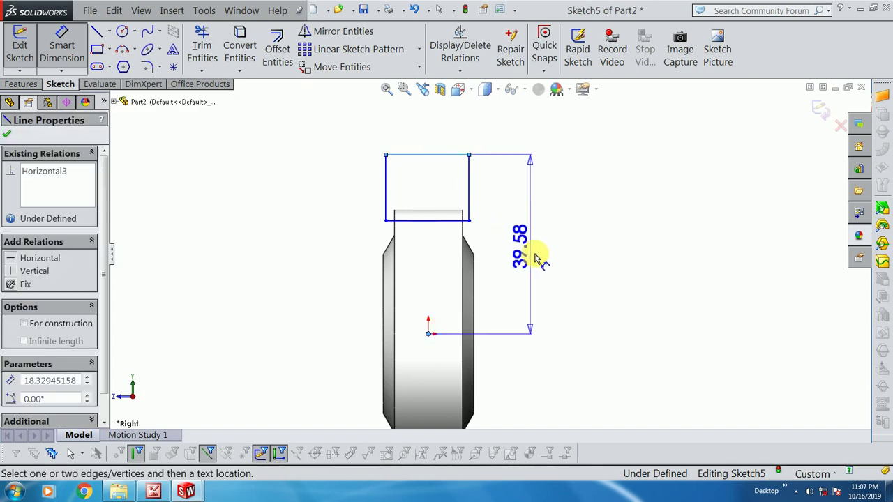
{"action": "left_click", "coordinate": [532, 251]}
{"action": "type", "text": "40"}
{"action": "key", "text": "Return"}
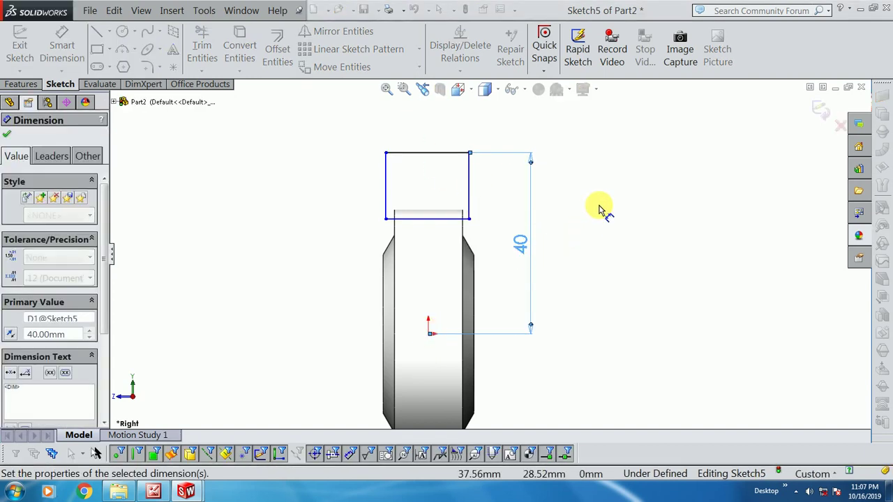
Set 1 mm insets between the rectangle and hub on the right and left sides
{"action": "left_click", "coordinate": [472, 206]}
{"action": "left_click", "coordinate": [463, 209]}
{"action": "left_click", "coordinate": [488, 196]}
{"action": "type", "text": "1"}
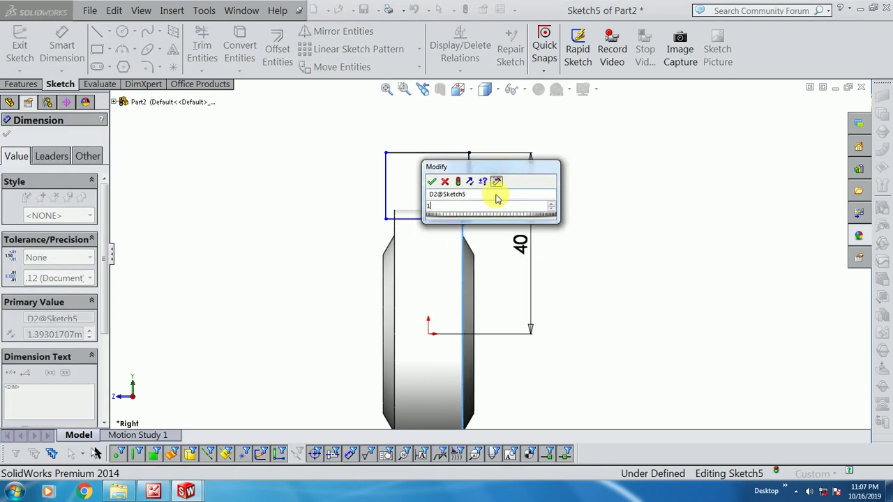
{"action": "key", "text": "Return"}
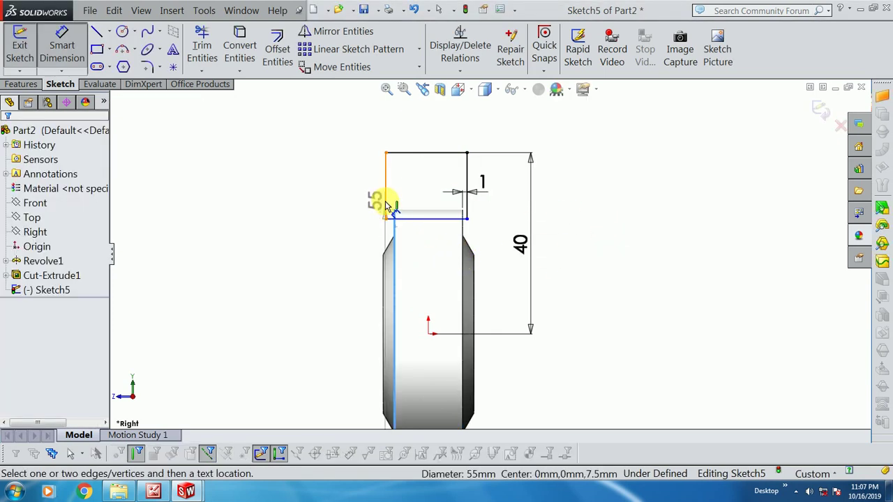
{"action": "left_click", "coordinate": [387, 208]}
{"action": "left_click", "coordinate": [349, 204]}
{"action": "type", "text": "10mm"}
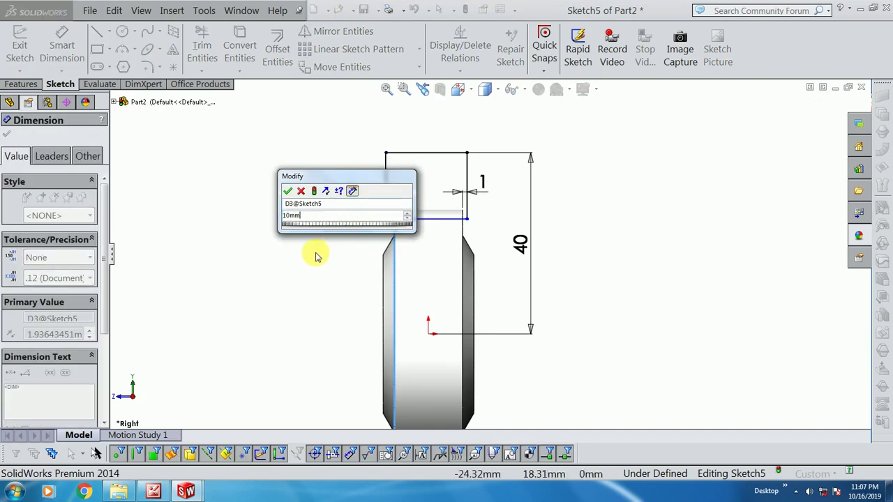
{"action": "key", "text": "Return"}
{"action": "double_click", "coordinate": [309, 216]}
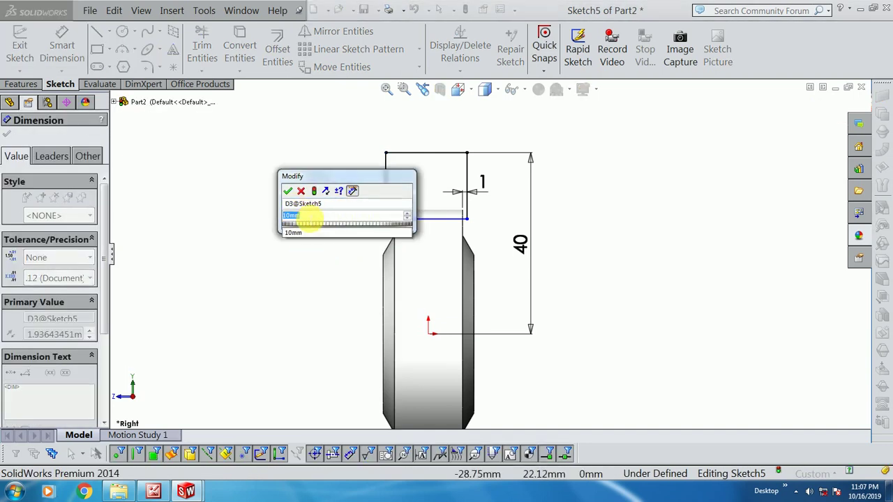
{"action": "key", "text": "Return"}
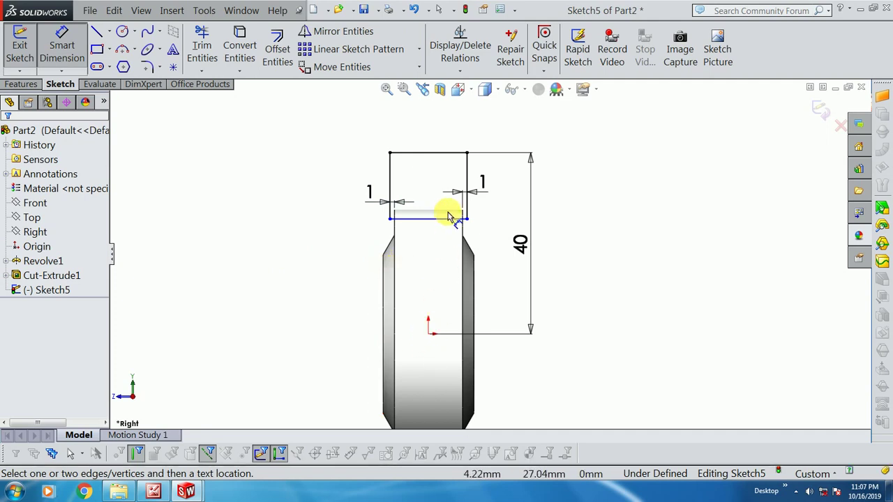
Dimension a 2 mm overlap between the rectangle's bottom edge and the hub's top edge
{"action": "left_click", "coordinate": [452, 213]}
{"action": "left_click", "coordinate": [475, 234]}
{"action": "left_click", "coordinate": [491, 244]}
{"action": "type", "text": "2.12695275mm"}
{"action": "key", "text": "Return"}
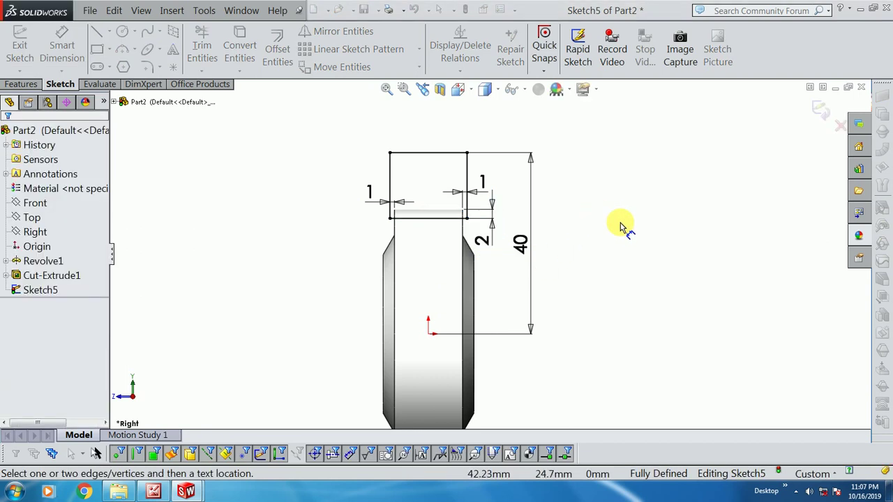
{"action": "left_click", "coordinate": [21, 83]}
Extrude the rectangle 1.5 mm with a 15° draft into a thin tooth plate
{"action": "left_click", "coordinate": [27, 49]}
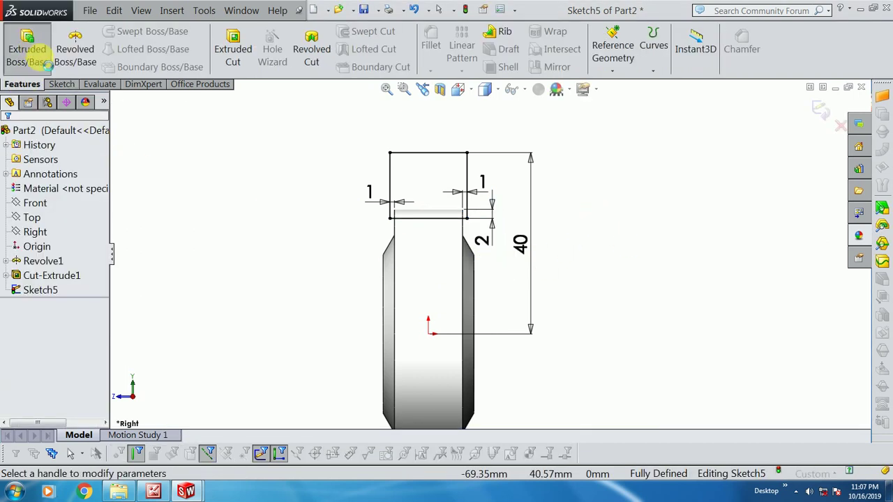
{"action": "middle_click_drag", "start_coordinate": [336, 167], "coordinate": [339, 169]}
{"action": "scroll", "coordinate": [339, 169], "scroll_direction": "down", "scroll_amount": 3}
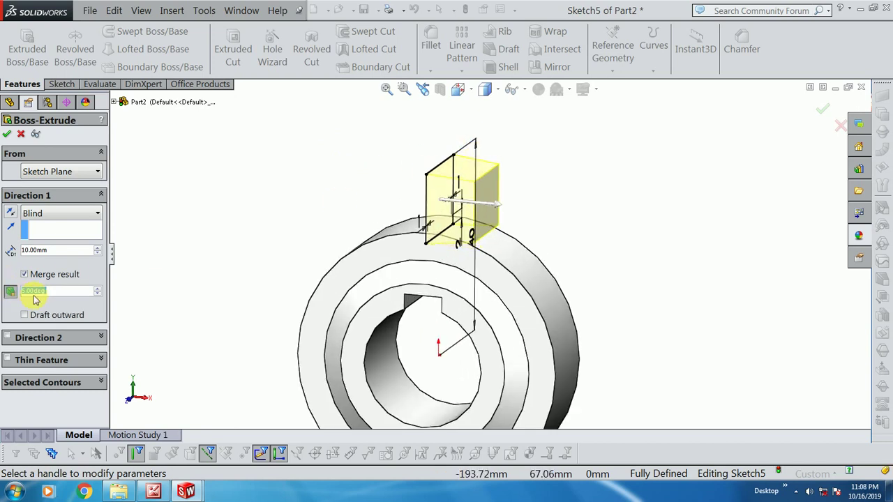
{"action": "type", "text": "15"}
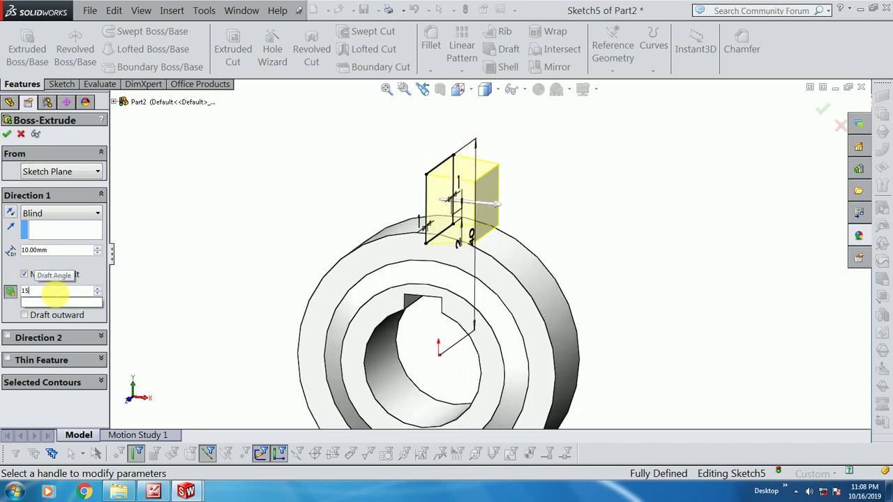
{"action": "key", "text": "Return"}
{"action": "type", "text": "1.5"}
{"action": "key", "text": "Return"}
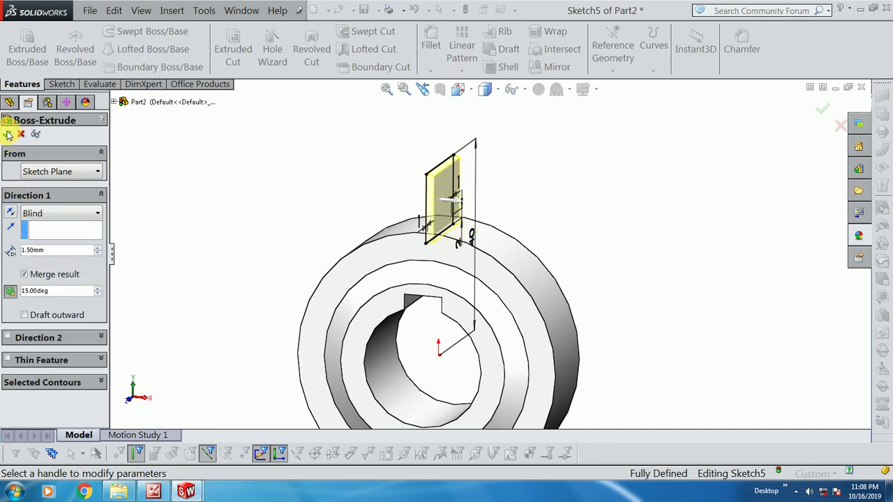
{"action": "left_click", "coordinate": [8, 135]}
{"action": "mouse_move", "coordinate": [285, 163]}
{"action": "middle_mouse_down"}
{"action": "mouse_move", "coordinate": [321, 213]}
{"action": "mouse_move", "coordinate": [300, 160]}
{"action": "mouse_move", "coordinate": [279, 196]}
{"action": "mouse_move", "coordinate": [415, 225]}
{"action": "mouse_move", "coordinate": [325, 173]}
{"action": "mouse_move", "coordinate": [317, 130]}
{"action": "mouse_move", "coordinate": [325, 183]}
{"action": "mouse_move", "coordinate": [317, 227]}
{"action": "mouse_move", "coordinate": [374, 222]}
{"action": "middle_mouse_up"}
Change one 1 mm inset dimension to 0.5 mm and rebuild the part
{"action": "left_click", "coordinate": [419, 216]}
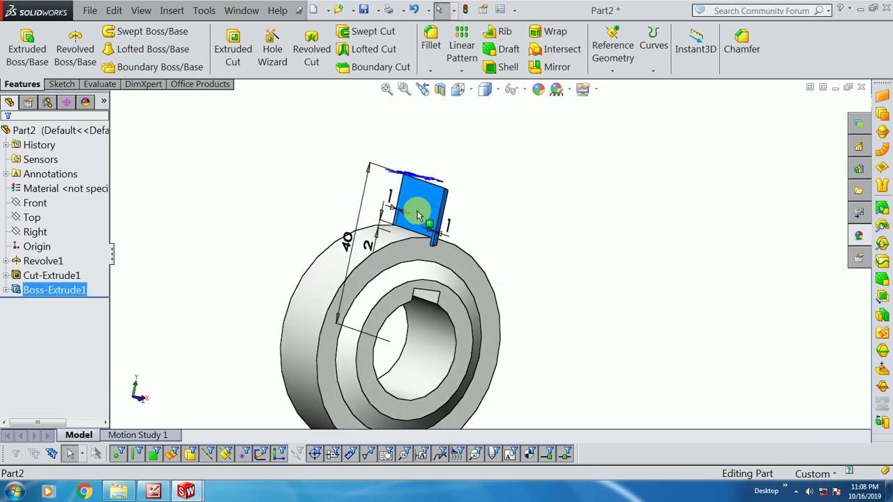
{"action": "double_click", "coordinate": [391, 201]}
{"action": "key", "text": "Return"}
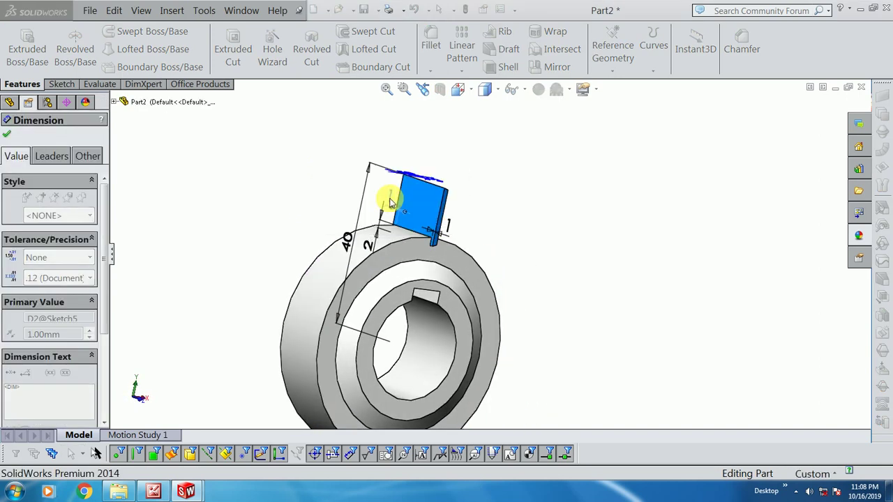
{"action": "type", "text": "0.5"}
{"action": "double_click", "coordinate": [447, 226]}
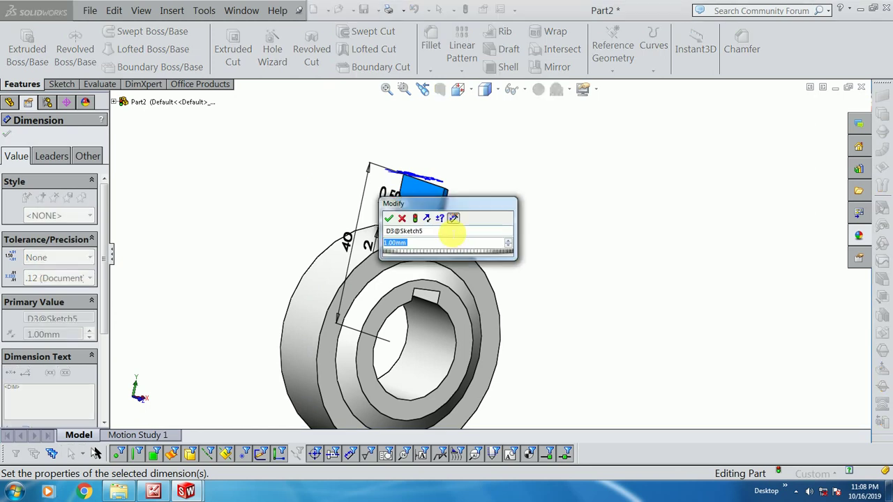
{"action": "key", "text": "Return"}
{"action": "double_click", "coordinate": [448, 226]}
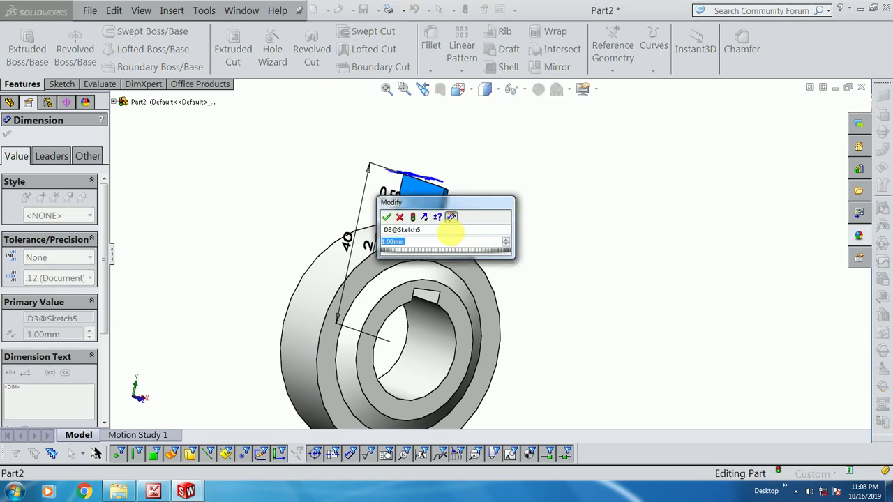
{"action": "type", "text": "0.5"}
{"action": "key", "text": "Return"}
{"action": "left_click", "coordinate": [280, 160]}
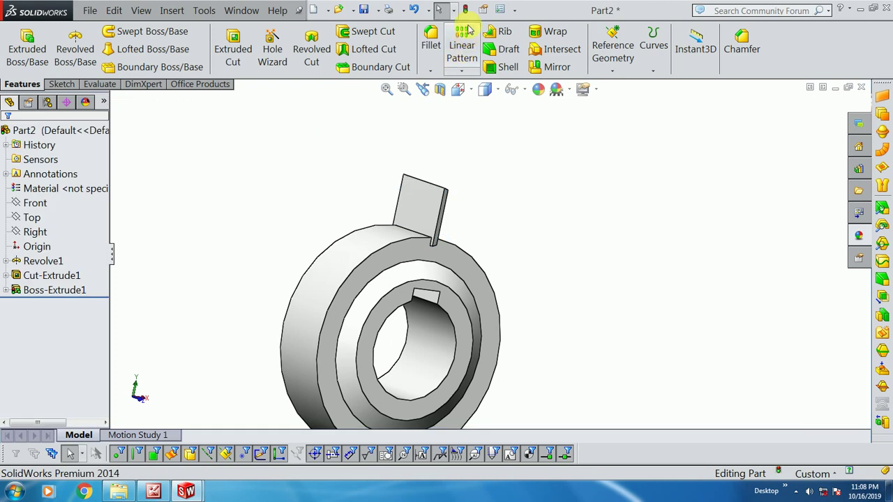
{"action": "mouse_move", "coordinate": [359, 200]}
{"action": "middle_mouse_down"}
{"action": "mouse_move", "coordinate": [319, 205]}
{"action": "mouse_move", "coordinate": [244, 240]}
{"action": "middle_mouse_up"}
Sketch an inclined and a vertical centerline from the origin on the Front plane
{"action": "left_click", "coordinate": [35, 202]}
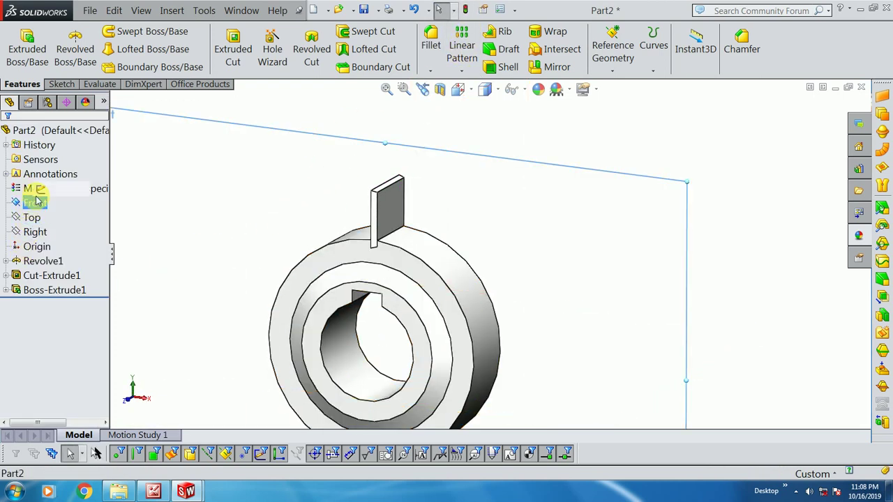
{"action": "left_click", "coordinate": [40, 189]}
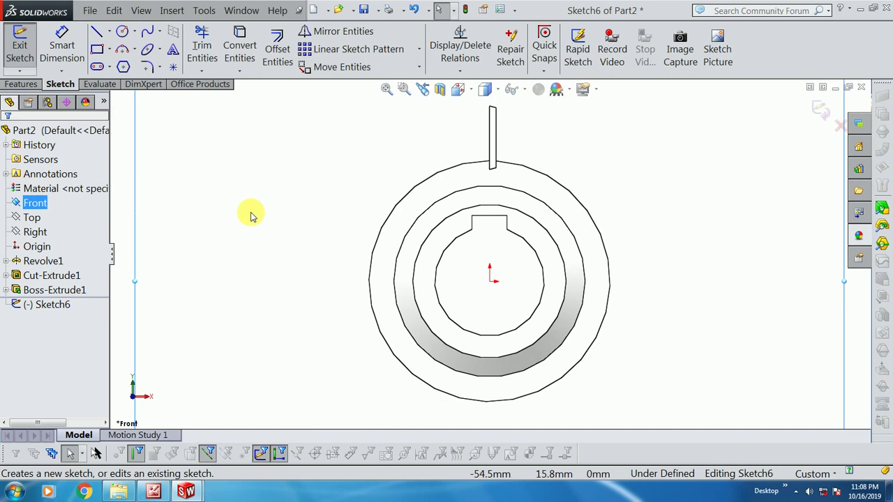
{"action": "left_click", "coordinate": [110, 32]}
{"action": "left_click", "coordinate": [122, 65]}
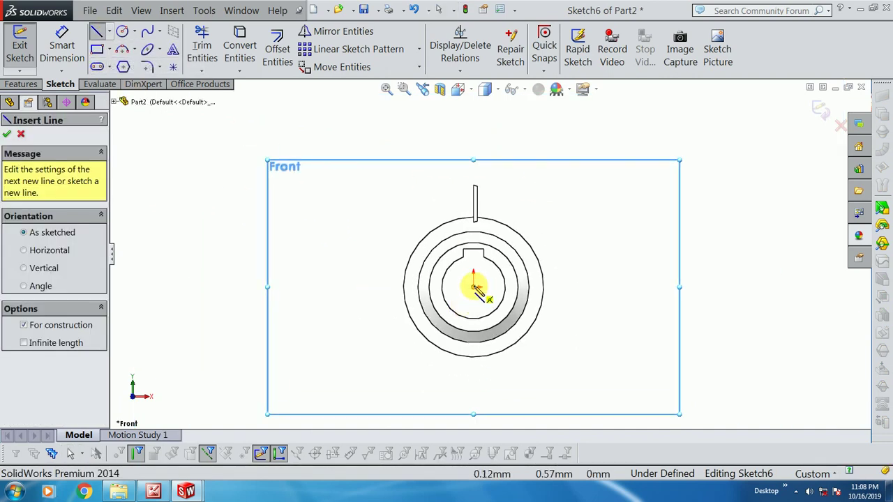
{"action": "left_click", "coordinate": [475, 283]}
{"action": "left_click", "coordinate": [517, 154]}
{"action": "key", "text": "Escape"}
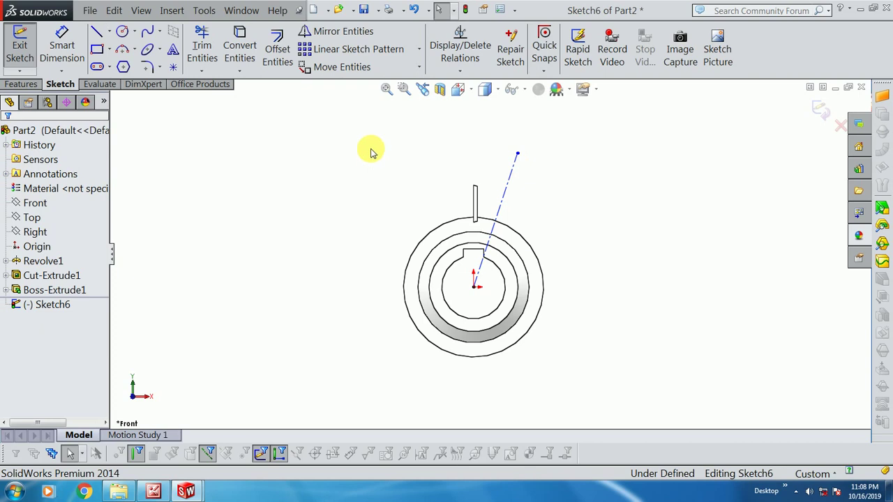
{"action": "left_click", "coordinate": [108, 32]}
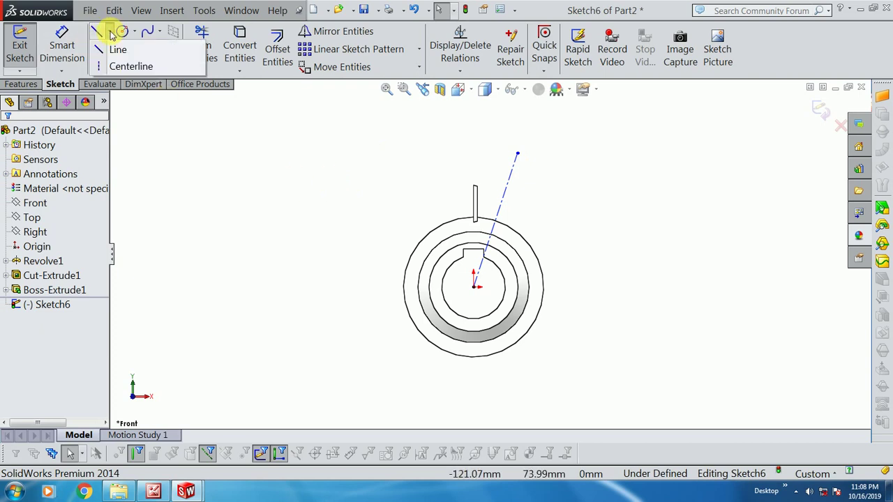
{"action": "left_click", "coordinate": [98, 65]}
{"action": "mouse_move", "coordinate": [474, 286]}
{"action": "left_mouse_down"}
{"action": "mouse_move", "coordinate": [487, 158]}
{"action": "mouse_move", "coordinate": [474, 154]}
{"action": "left_mouse_up"}
Dimension the angle between the two centerlines as 20°
{"action": "left_click", "coordinate": [61, 45]}
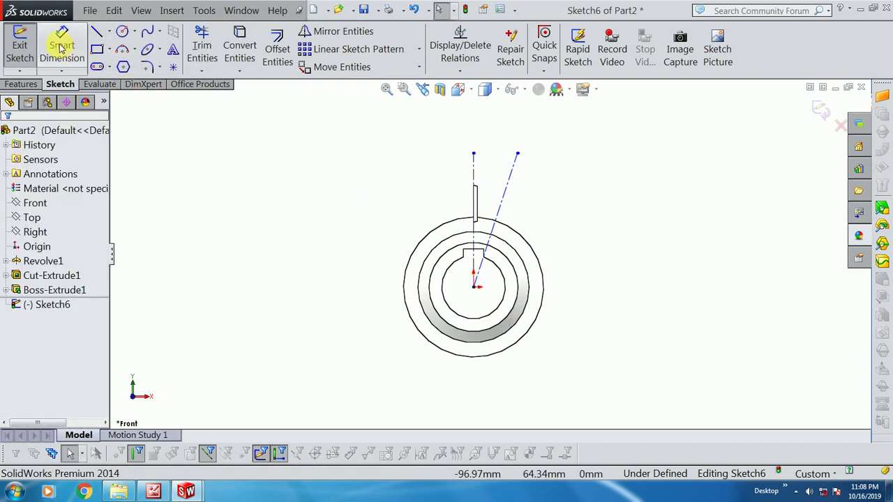
{"action": "left_click", "coordinate": [473, 170]}
{"action": "left_click", "coordinate": [512, 175]}
{"action": "left_click", "coordinate": [501, 147]}
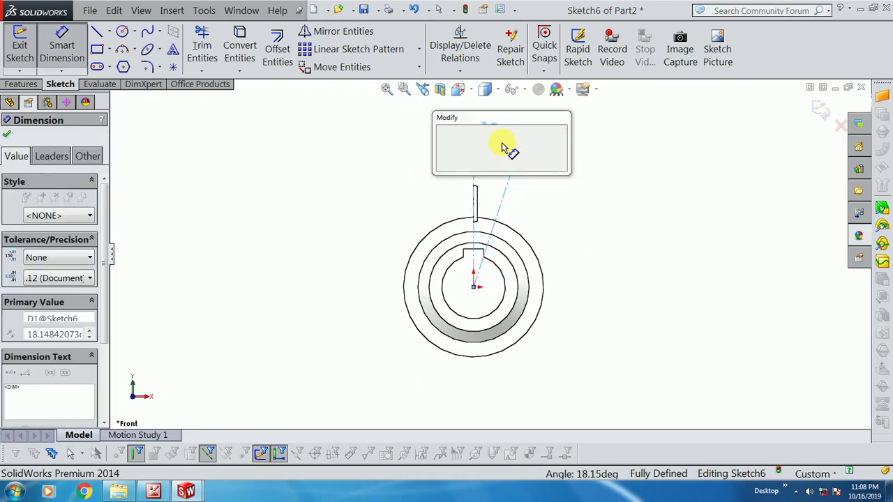
{"action": "type", "text": "20"}
{"action": "key", "text": "Return"}
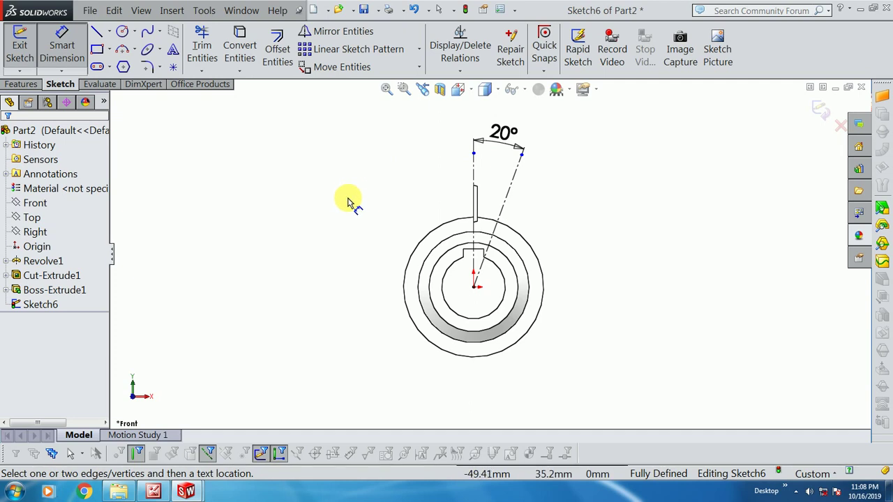
{"action": "left_click", "coordinate": [18, 492]}
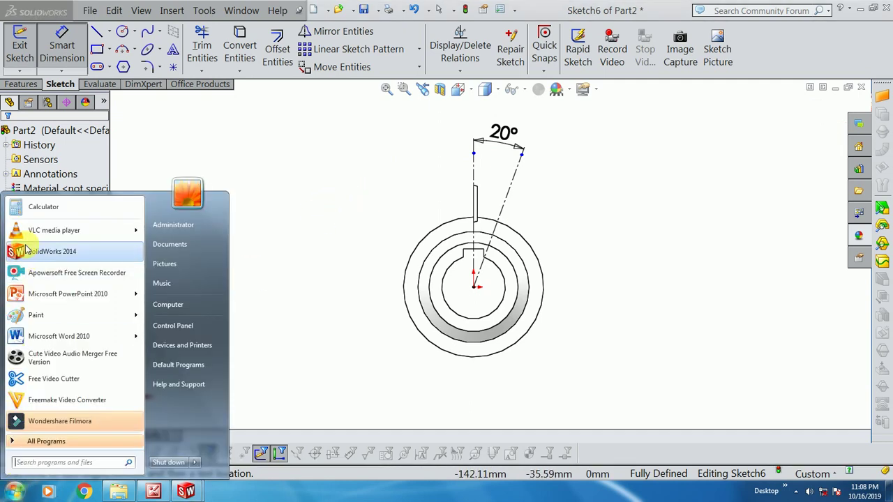
{"action": "left_click", "coordinate": [46, 206]}
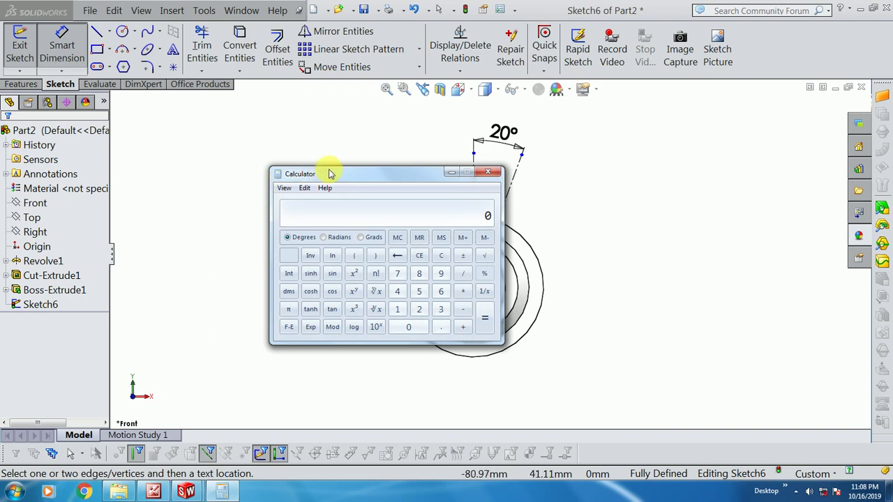
{"action": "left_click_drag", "start_coordinate": [332, 174], "coordinate": [212, 161]}
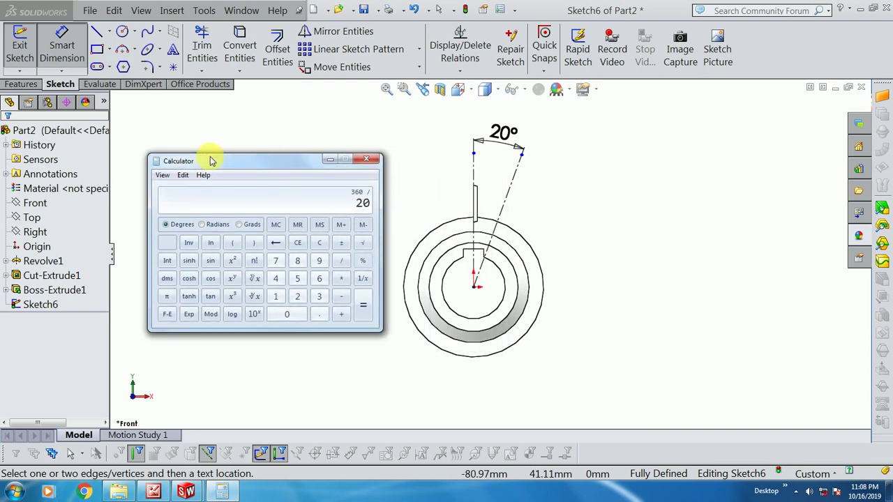
{"action": "left_click", "coordinate": [368, 161]}
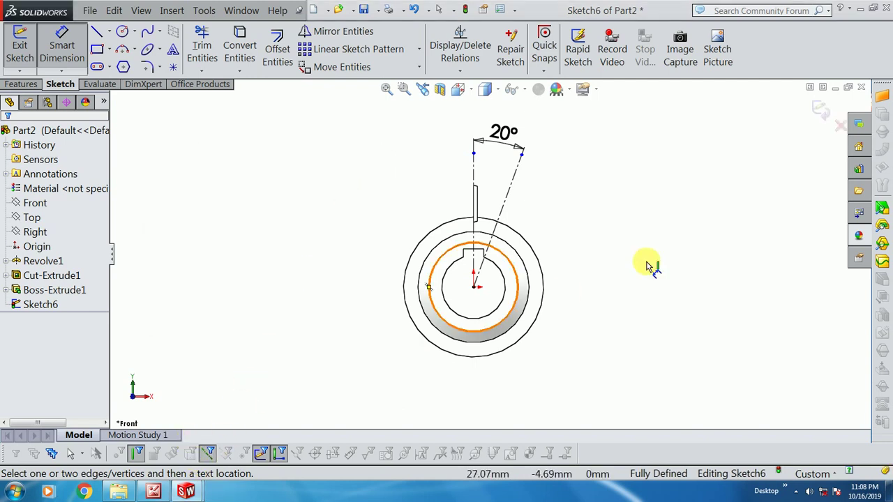
{"action": "left_click", "coordinate": [817, 111]}
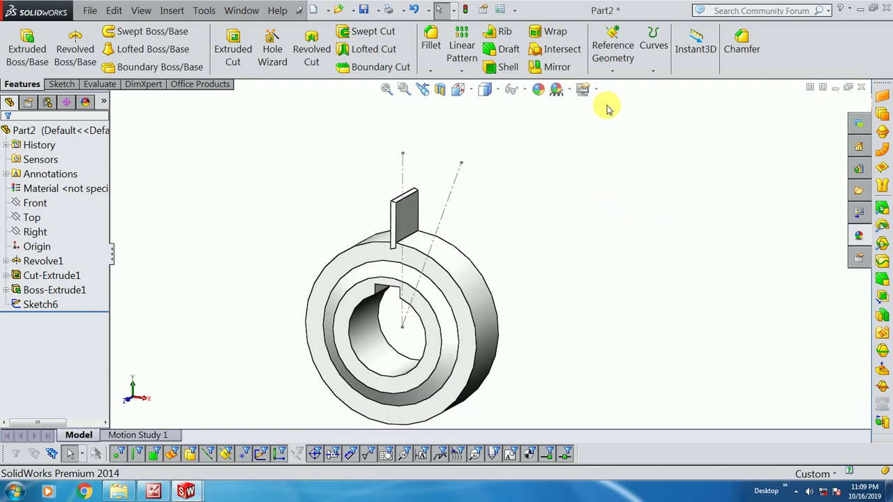
Create Plane1 through Sketch6's inclined centerline, referenced to the Front plane
{"action": "left_click", "coordinate": [612, 70]}
{"action": "left_click", "coordinate": [621, 85]}
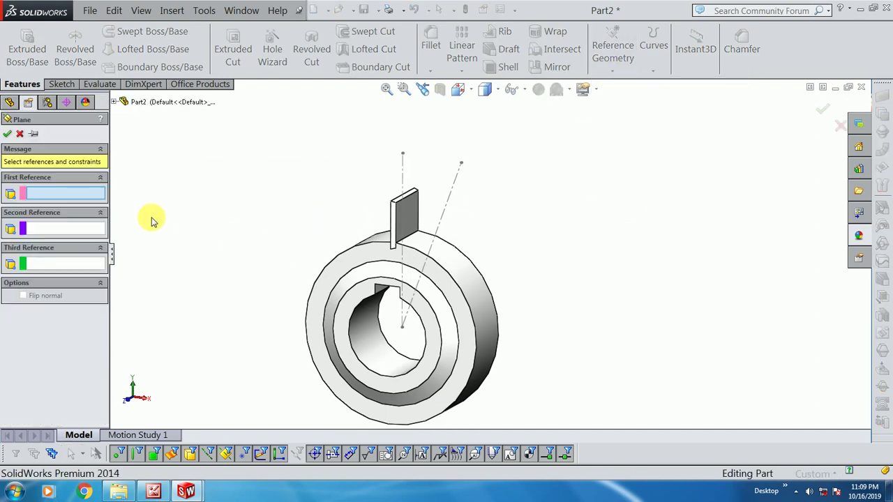
{"action": "left_click", "coordinate": [114, 103]}
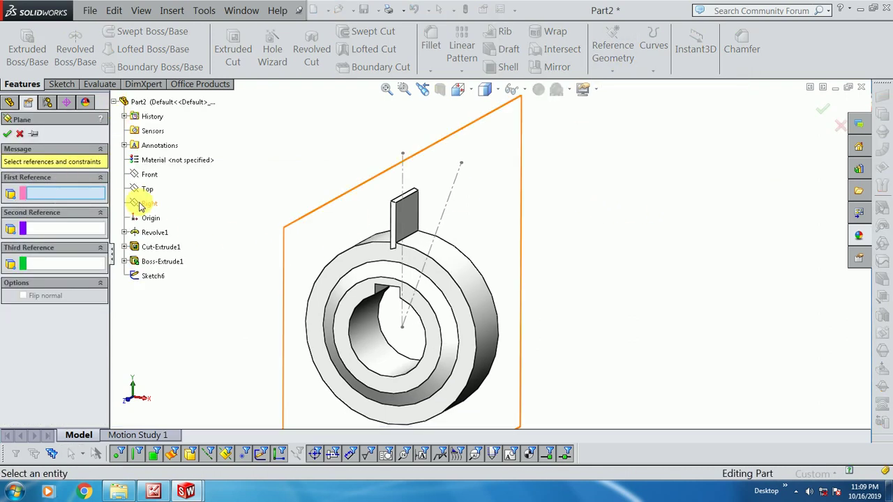
{"action": "left_click", "coordinate": [149, 175]}
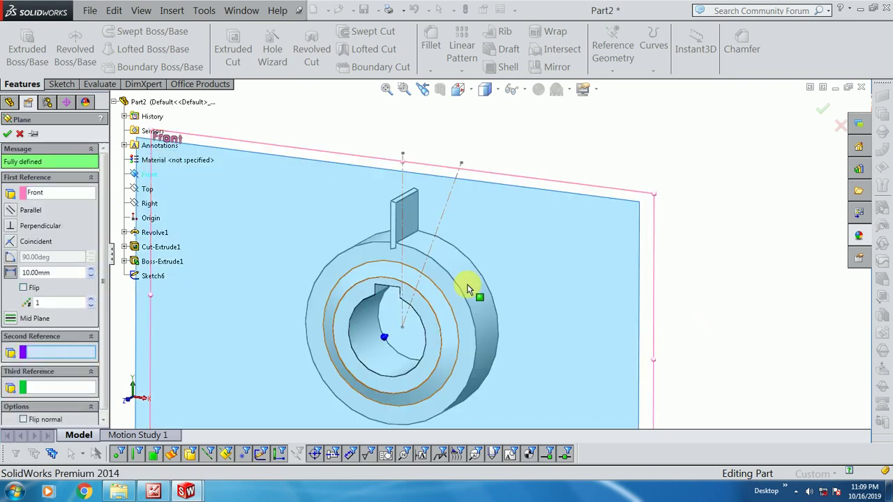
{"action": "left_click", "coordinate": [450, 201]}
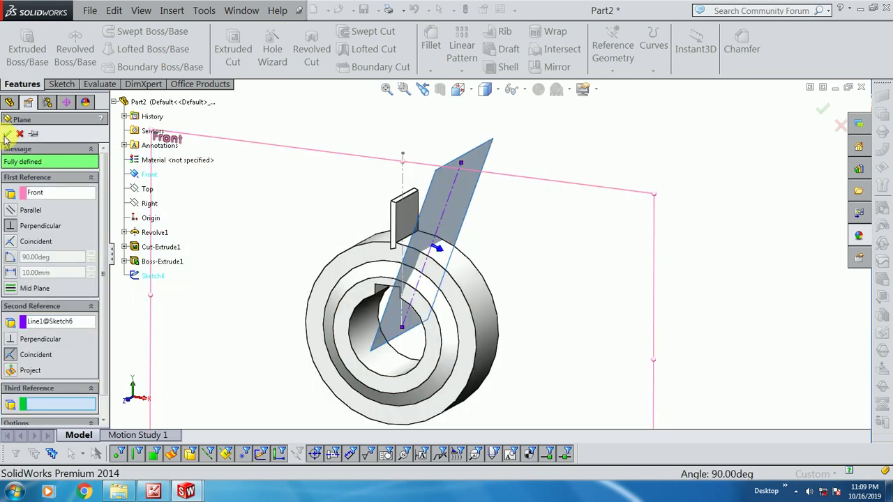
{"action": "left_click", "coordinate": [5, 134]}
{"action": "middle_click_drag", "start_coordinate": [624, 175], "coordinate": [590, 215]}
{"action": "left_click", "coordinate": [479, 209]}
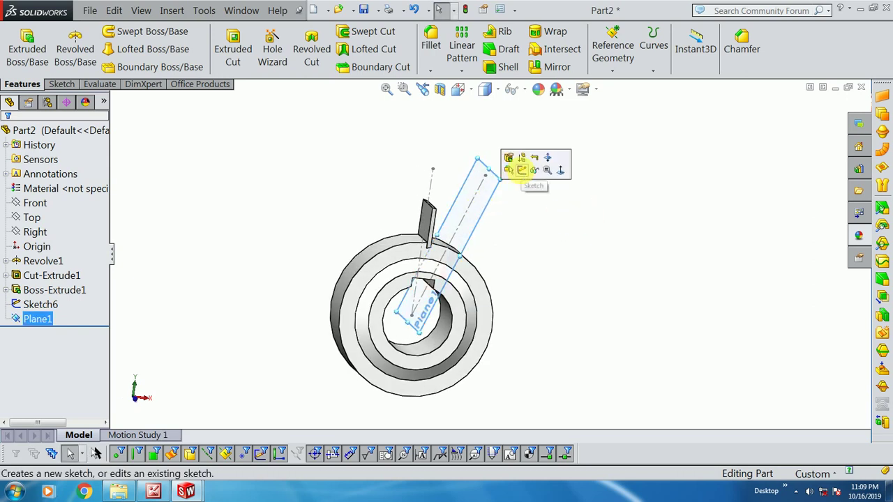
Start a sketch on Plane1 and draw a corner rectangle at the tooth plate's end
{"action": "left_click", "coordinate": [522, 170]}
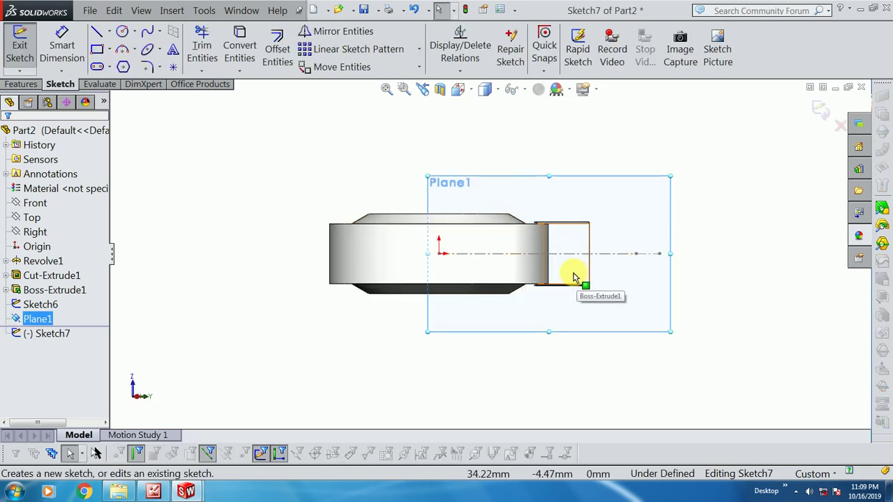
{"action": "left_click", "coordinate": [97, 50]}
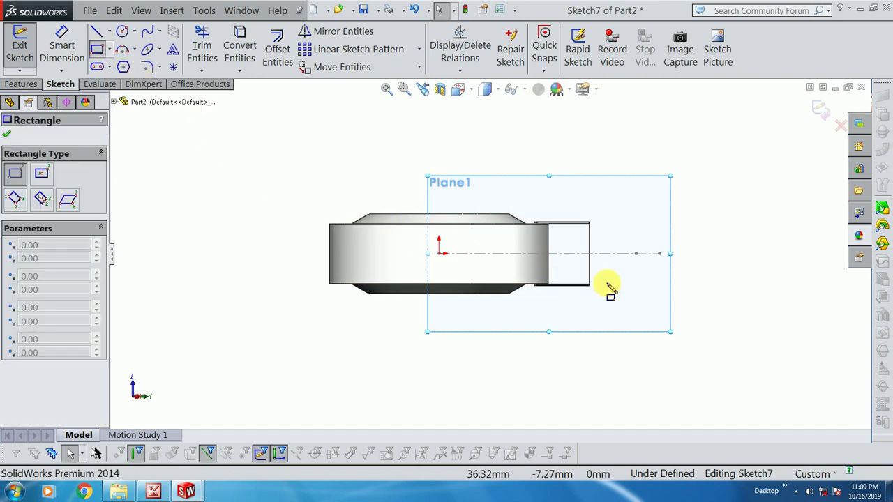
{"action": "left_click", "coordinate": [530, 233]}
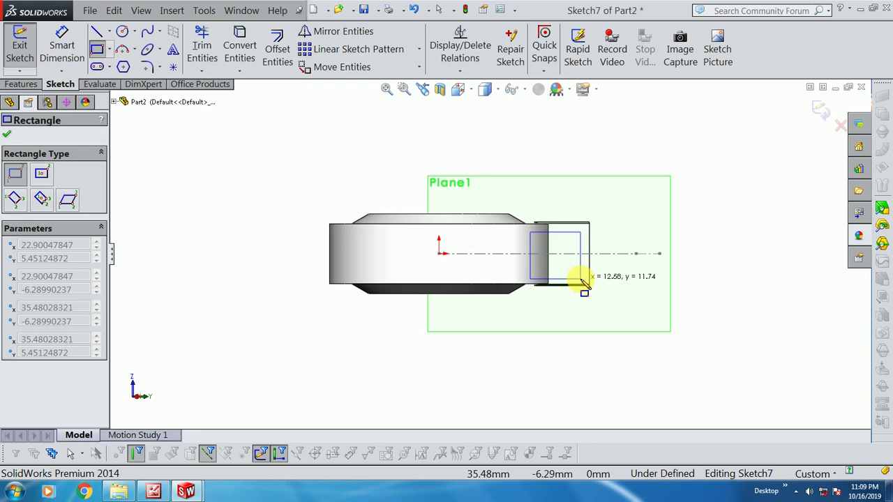
{"action": "left_click", "coordinate": [580, 279]}
{"action": "key", "text": "Escape"}
{"action": "scroll", "coordinate": [608, 259], "scroll_direction": "down", "scroll_amount": 3}
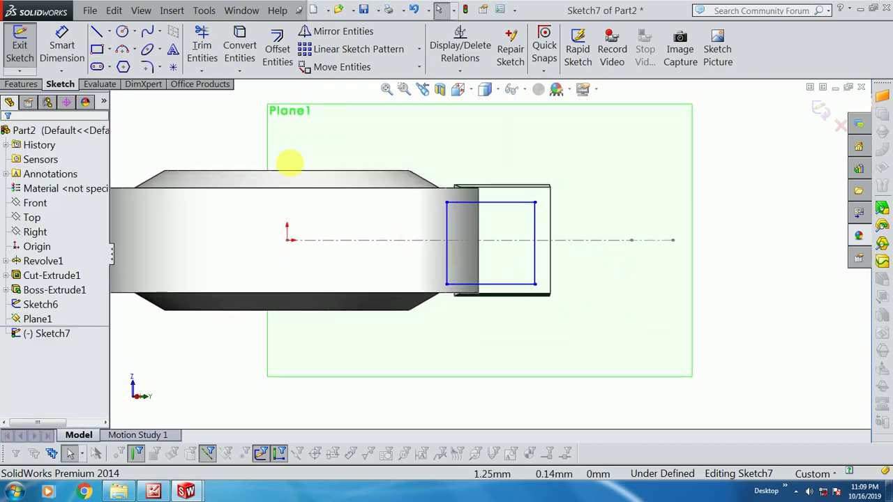
Dimension the rectangle's right side 2 mm from the part's end face
{"action": "left_click", "coordinate": [75, 45]}
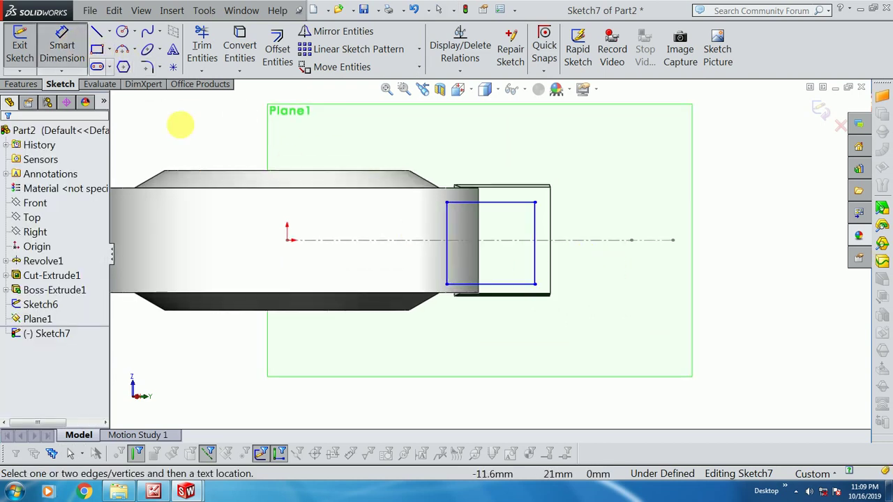
{"action": "left_click", "coordinate": [542, 227]}
{"action": "left_click", "coordinate": [561, 328]}
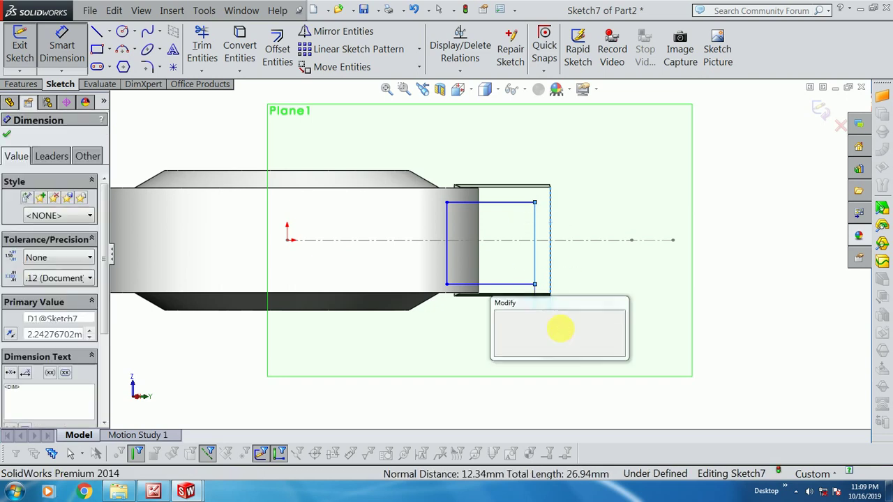
{"action": "type", "text": "1.5"}
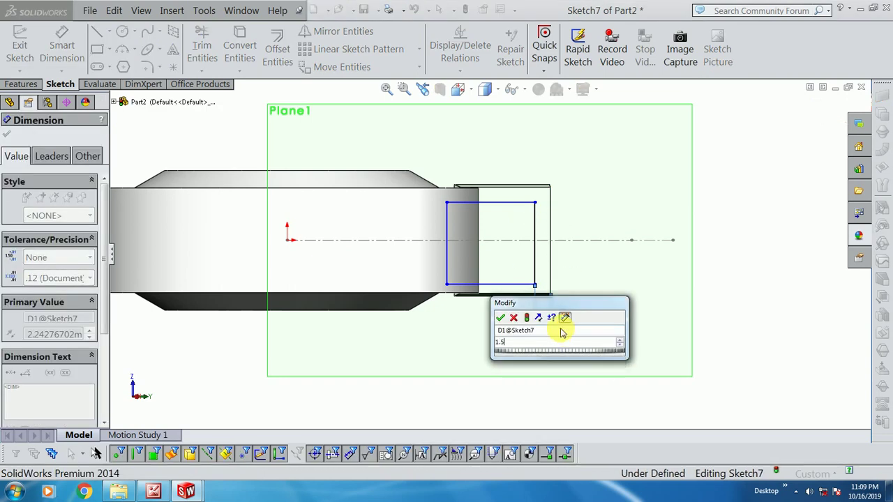
{"action": "key", "text": "Return"}
{"action": "double_click", "coordinate": [558, 318]}
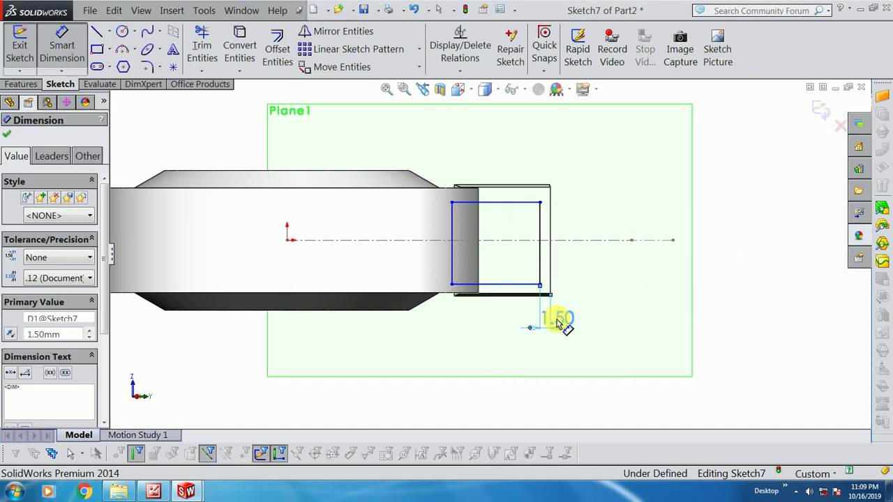
{"action": "type", "text": "2"}
{"action": "key", "text": "Return"}
{"action": "key", "text": "Escape"}
{"action": "scroll", "coordinate": [479, 233], "scroll_direction": "down", "scroll_amount": 1}
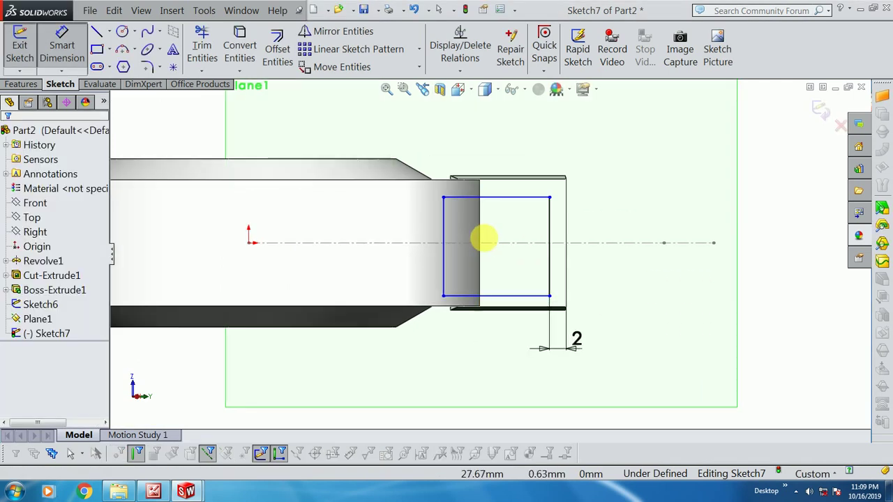
{"action": "key", "text": "Escape"}
{"action": "left_click", "coordinate": [509, 198]}
{"action": "left_click", "coordinate": [501, 202]}
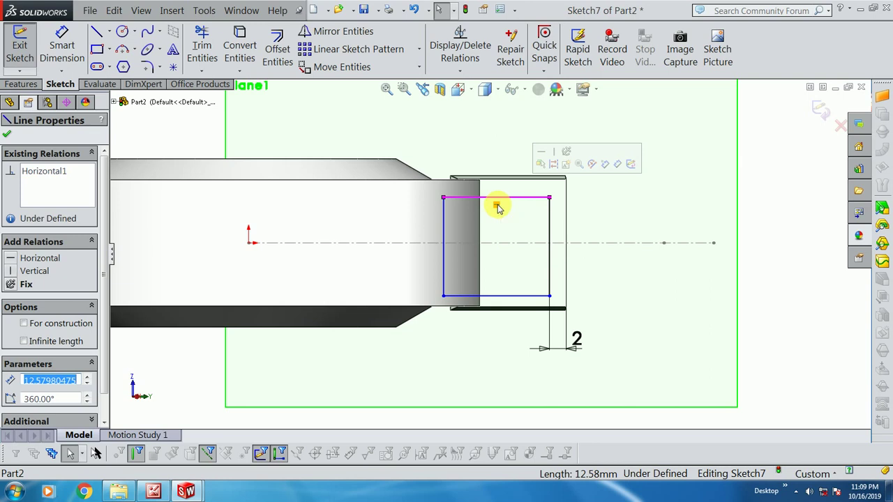
Select the rectangle's top line, bottom line and a bottom corner point, then clear each selection
{"action": "left_click", "coordinate": [496, 227]}
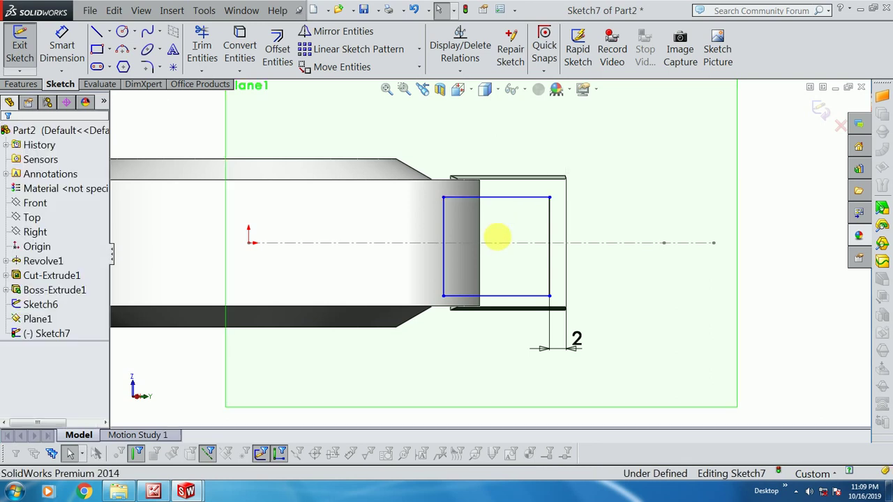
{"action": "left_click", "coordinate": [502, 297]}
{"action": "left_click", "coordinate": [488, 327]}
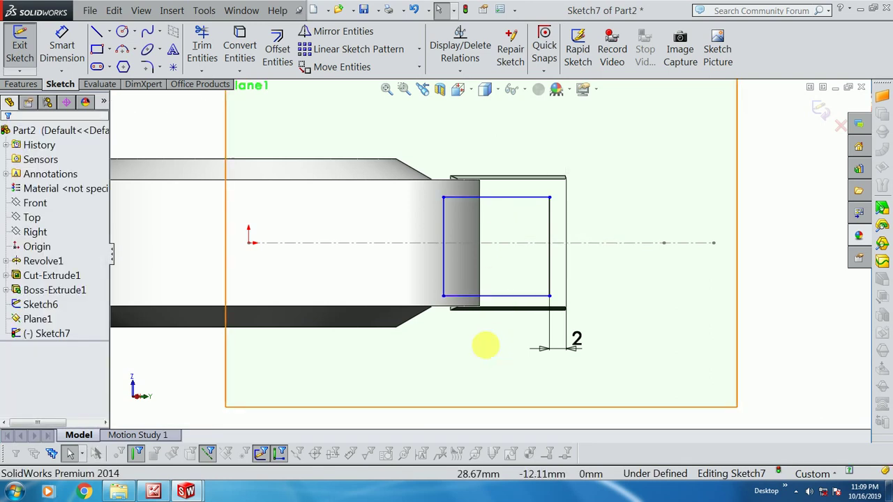
{"action": "scroll", "coordinate": [457, 315], "scroll_direction": "down", "scroll_amount": 2}
{"action": "scroll", "coordinate": [468, 293], "scroll_direction": "down", "scroll_amount": 3}
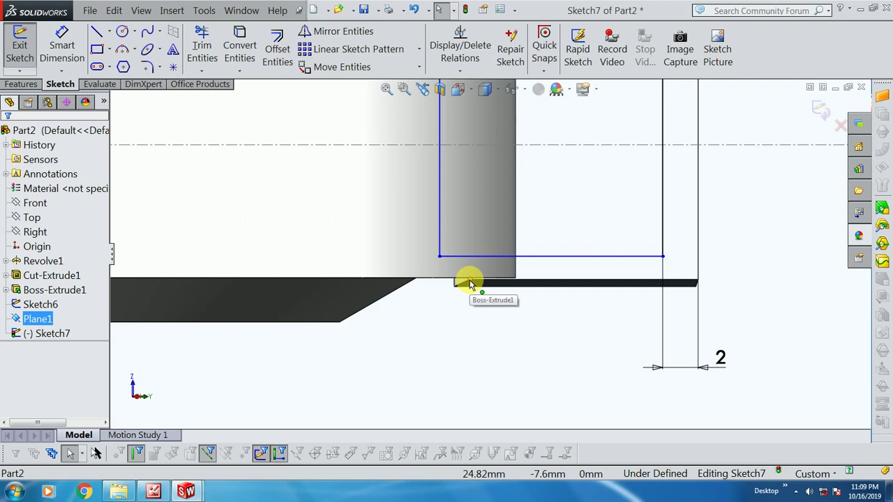
{"action": "left_click", "coordinate": [470, 281]}
{"action": "left_click", "coordinate": [458, 328]}
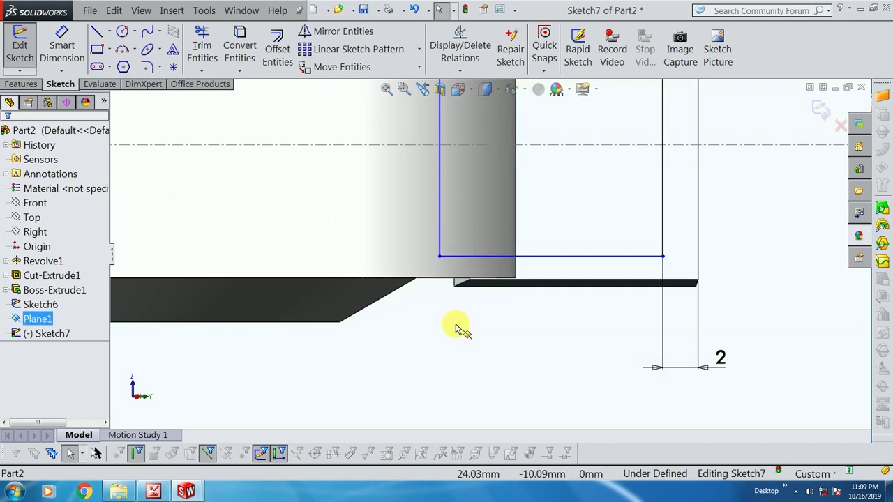
{"action": "scroll", "coordinate": [490, 256], "scroll_direction": "up", "scroll_amount": 3}
{"action": "scroll", "coordinate": [524, 168], "scroll_direction": "down", "scroll_amount": 2}
Drag the rectangle's left corners onto the tooth plate's top and bottom edges, forming a trapezoid
{"action": "left_click_drag", "start_coordinate": [436, 162], "coordinate": [441, 149]}
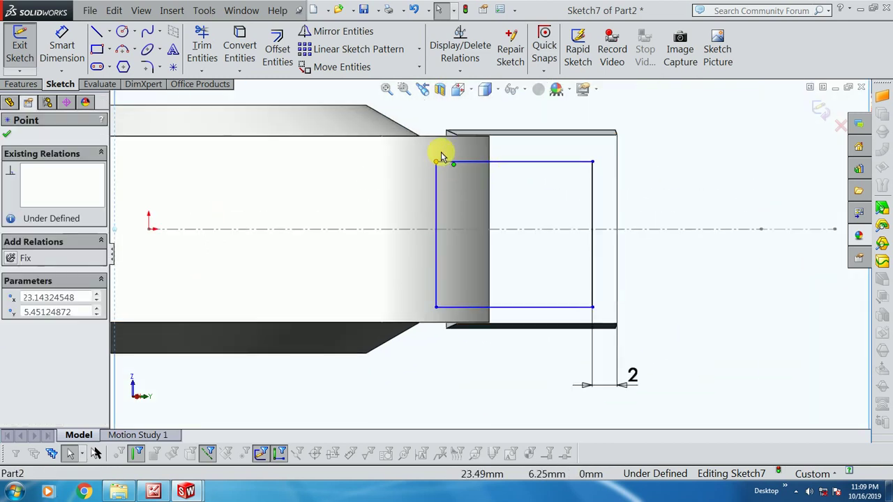
{"action": "mouse_move", "coordinate": [441, 308]}
{"action": "left_mouse_down"}
{"action": "mouse_move", "coordinate": [442, 326]}
{"action": "mouse_move", "coordinate": [458, 309]}
{"action": "mouse_move", "coordinate": [501, 325]}
{"action": "left_mouse_up"}
{"action": "scroll", "coordinate": [510, 140], "scroll_direction": "down", "scroll_amount": 2}
{"action": "scroll", "coordinate": [510, 139], "scroll_direction": "down", "scroll_amount": 2}
{"action": "left_click_drag", "start_coordinate": [492, 190], "coordinate": [490, 150]}
{"action": "scroll", "coordinate": [463, 163], "scroll_direction": "up", "scroll_amount": 2}
{"action": "scroll", "coordinate": [460, 161], "scroll_direction": "up", "scroll_amount": 2}
{"action": "left_click", "coordinate": [419, 155]}
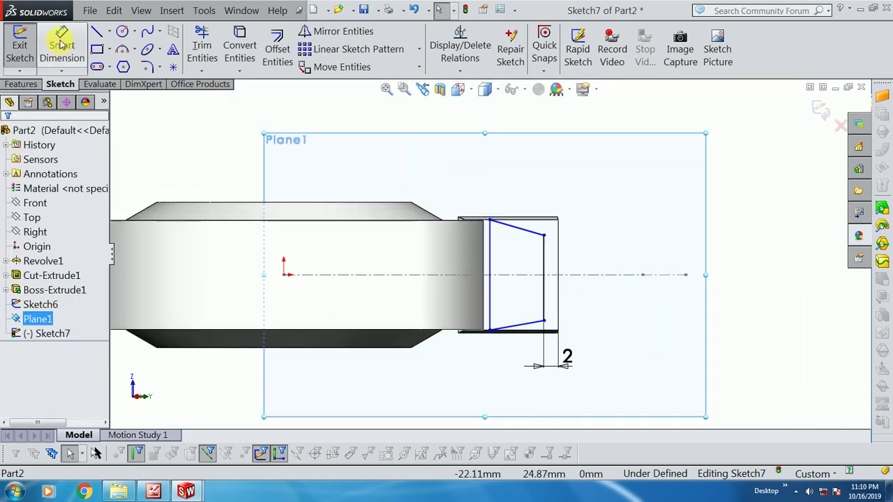
{"action": "scroll", "coordinate": [479, 293], "scroll_direction": "down", "scroll_amount": 1}
Draw a horizontal centreline from the sketch origin to the trapezoid's right side
{"action": "left_click", "coordinate": [572, 295]}
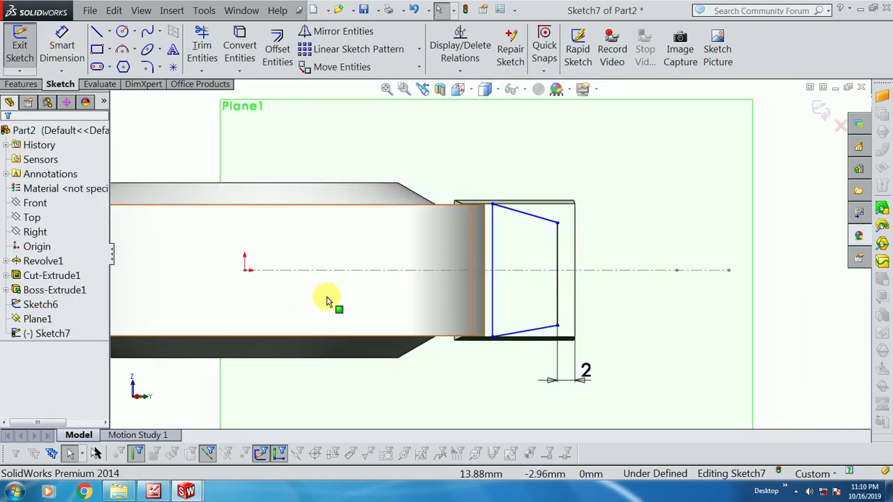
{"action": "left_click", "coordinate": [110, 31]}
{"action": "left_click", "coordinate": [129, 66]}
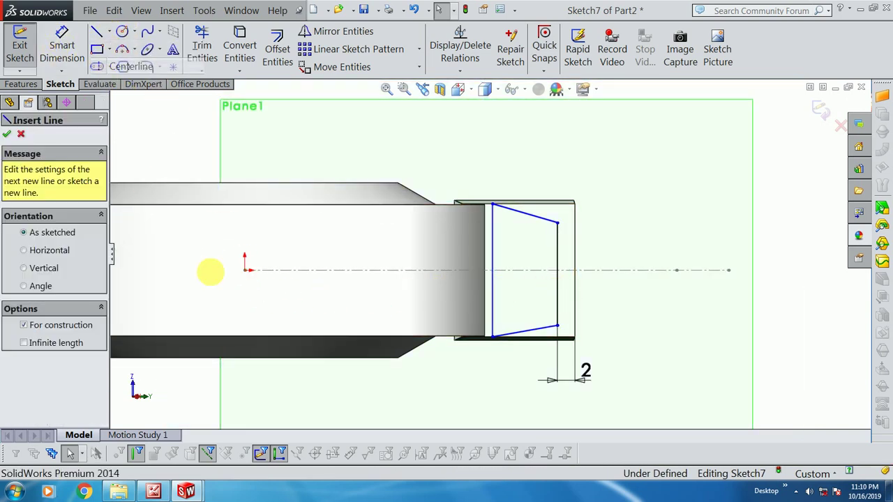
{"action": "left_click", "coordinate": [244, 270]}
{"action": "left_click", "coordinate": [556, 271]}
{"action": "key", "text": "Escape"}
{"action": "left_click", "coordinate": [549, 273]}
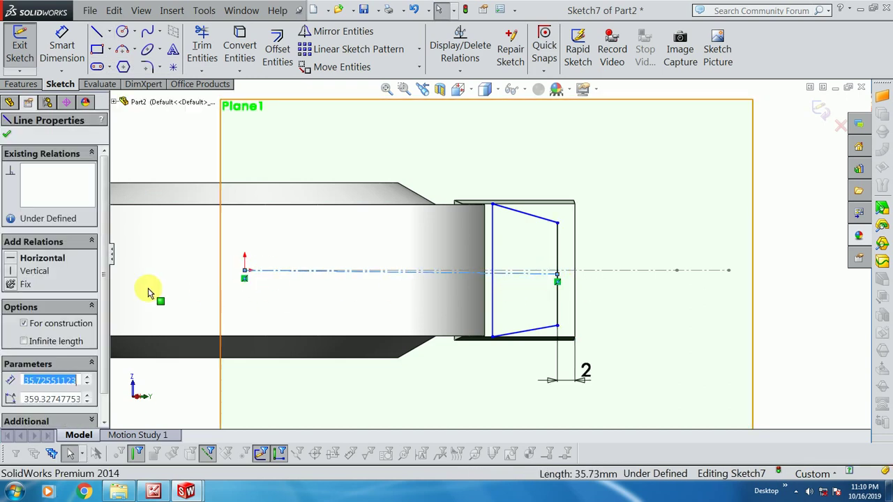
{"action": "left_click", "coordinate": [14, 260]}
{"action": "left_click", "coordinate": [787, 203]}
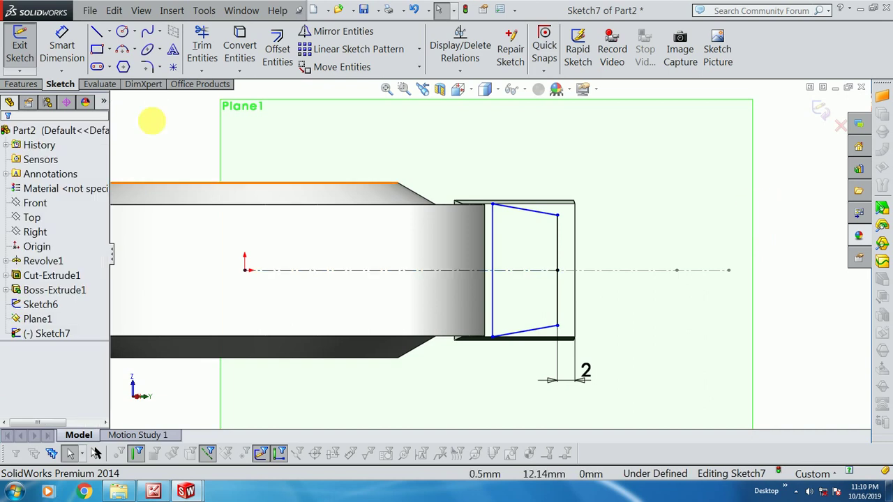
Dimension the trapezoid's width at 9 mm, then revise it to 10 mm
{"action": "left_click", "coordinate": [62, 45]}
{"action": "scroll", "coordinate": [480, 292], "scroll_direction": "up", "scroll_amount": 1}
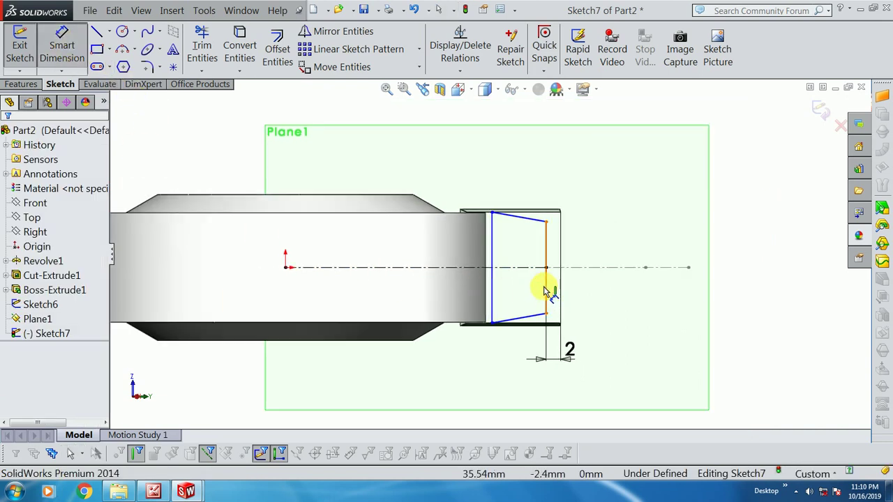
{"action": "left_click", "coordinate": [546, 292]}
{"action": "left_click", "coordinate": [495, 300]}
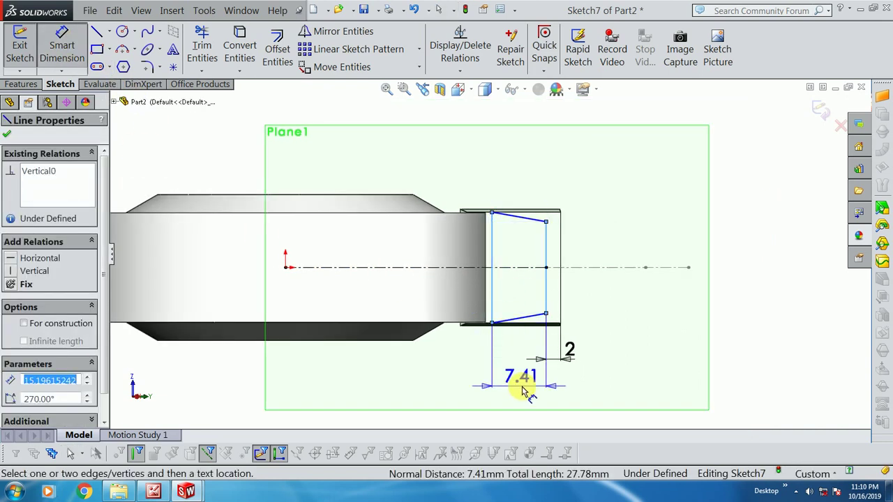
{"action": "left_click", "coordinate": [525, 388]}
{"action": "type", "text": "9"}
{"action": "key", "text": "Return"}
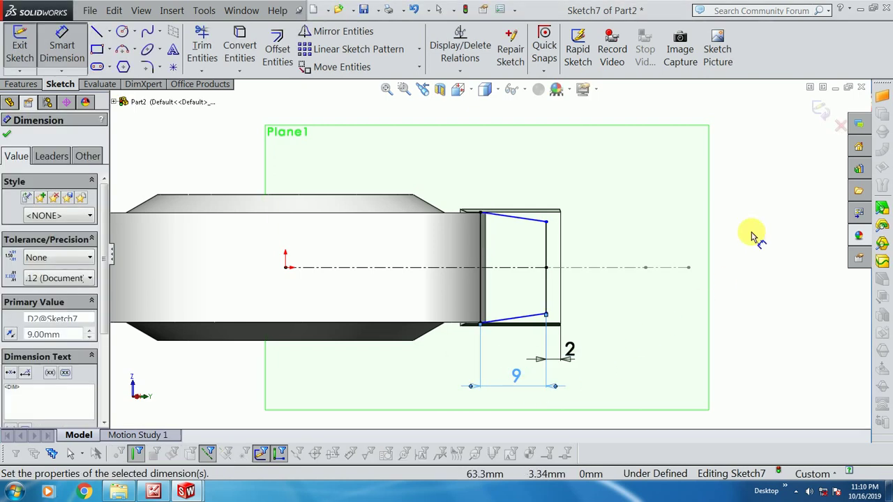
{"action": "scroll", "coordinate": [534, 243], "scroll_direction": "down", "scroll_amount": 2}
{"action": "mouse_move", "coordinate": [462, 246]}
{"action": "middle_mouse_down"}
{"action": "mouse_move", "coordinate": [450, 315]}
{"action": "mouse_move", "coordinate": [454, 305]}
{"action": "mouse_move", "coordinate": [468, 338]}
{"action": "middle_mouse_up"}
{"action": "double_click", "coordinate": [524, 393]}
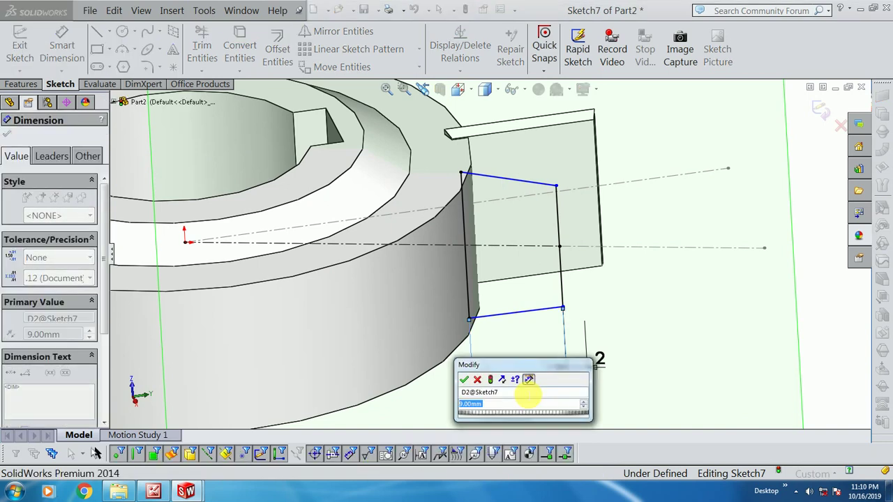
{"action": "type", "text": "10"}
{"action": "key", "text": "Return"}
{"action": "mouse_move", "coordinate": [588, 214]}
{"action": "middle_mouse_down"}
{"action": "mouse_move", "coordinate": [607, 290]}
{"action": "mouse_move", "coordinate": [592, 211]}
{"action": "middle_mouse_up"}
In a normal view, dimension the trapezoid's right vertical edge to 12.5 mm
{"action": "key", "text": "Escape"}
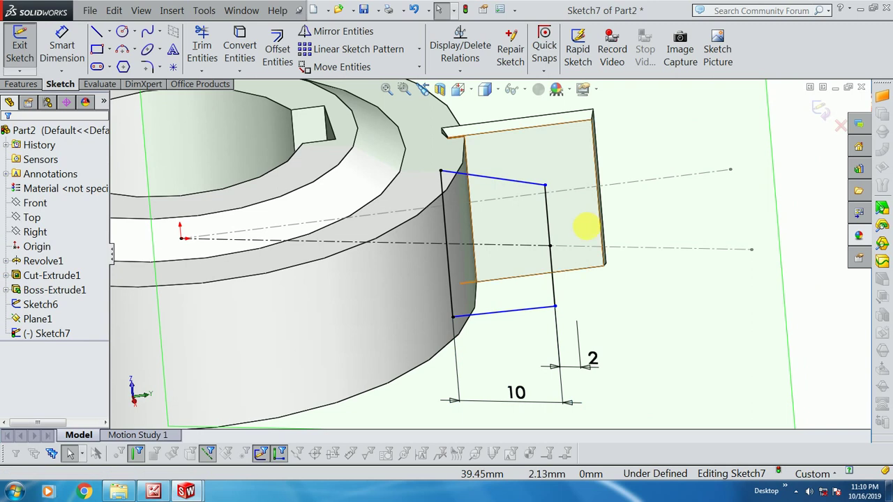
{"action": "key", "text": "ctrl+8"}
{"action": "scroll", "coordinate": [594, 259], "scroll_direction": "down", "scroll_amount": 1}
{"action": "scroll", "coordinate": [530, 244], "scroll_direction": "down", "scroll_amount": 3}
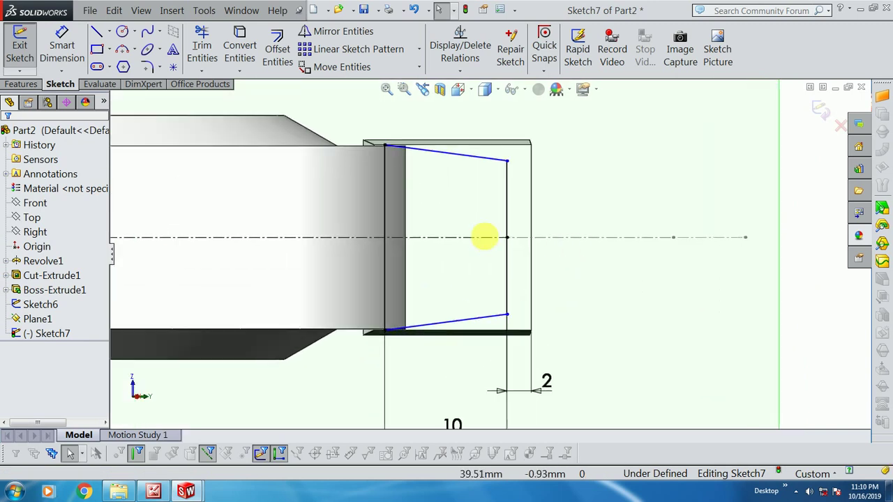
{"action": "left_click", "coordinate": [56, 40]}
{"action": "left_click", "coordinate": [510, 206]}
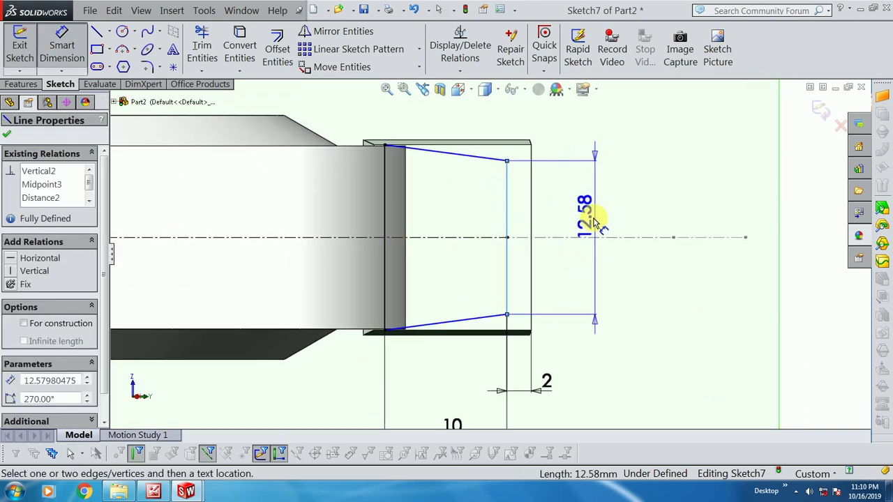
{"action": "left_click", "coordinate": [596, 223]}
{"action": "type", "text": "12.5"}
{"action": "key", "text": "Return"}
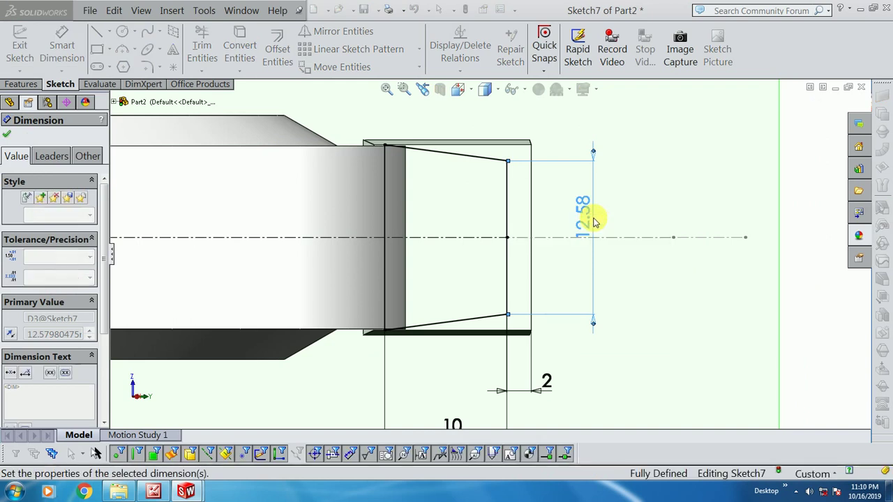
{"action": "left_click", "coordinate": [792, 156]}
Exit Sketch7 and orbit the model to bring the block's front face into view
{"action": "left_click", "coordinate": [821, 109]}
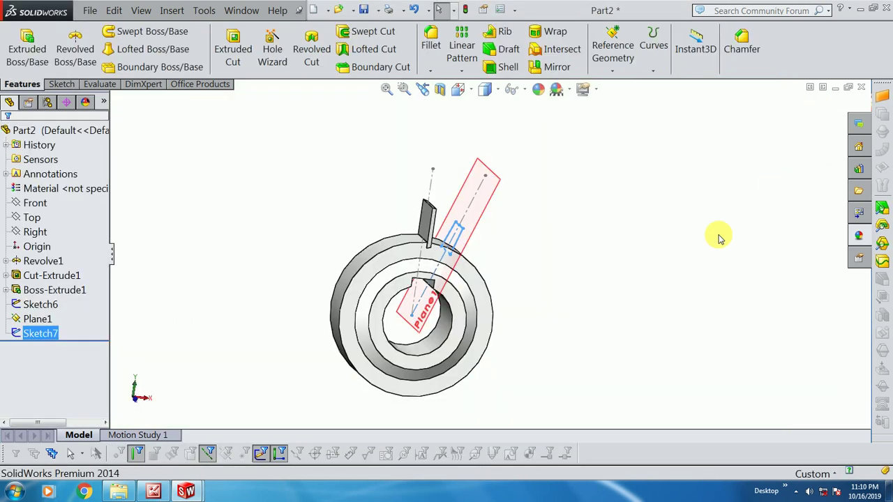
{"action": "scroll", "coordinate": [593, 241], "scroll_direction": "down", "scroll_amount": 2}
{"action": "scroll", "coordinate": [405, 209], "scroll_direction": "down", "scroll_amount": 2}
{"action": "middle_click_drag", "start_coordinate": [307, 175], "coordinate": [259, 236]}
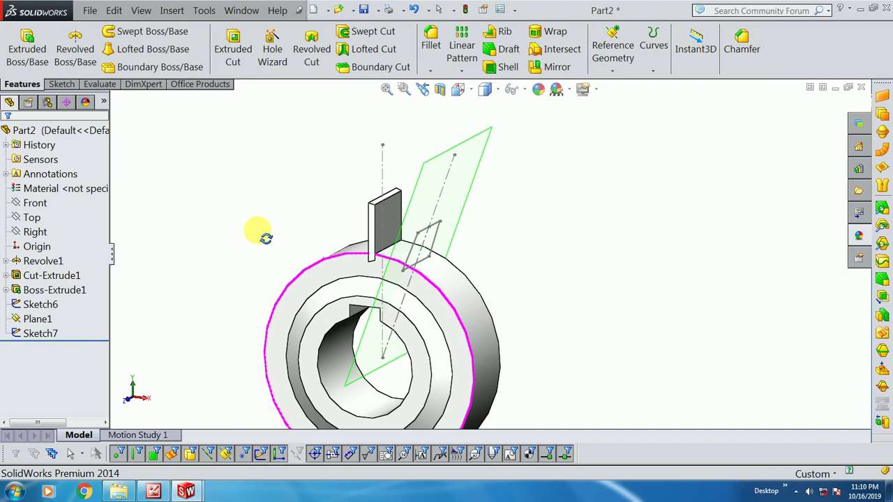
{"action": "scroll", "coordinate": [397, 244], "scroll_direction": "down", "scroll_amount": 2}
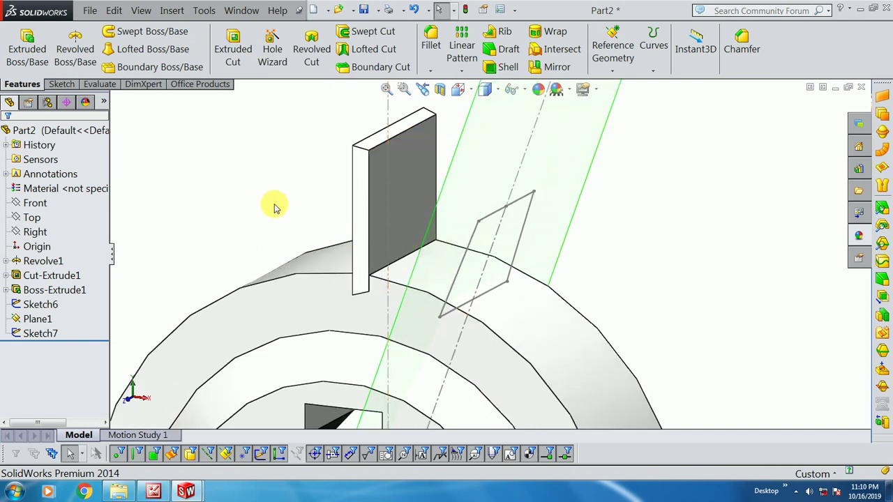
{"action": "middle_click_drag", "start_coordinate": [273, 206], "coordinate": [274, 216]}
{"action": "scroll", "coordinate": [454, 185], "scroll_direction": "up", "scroll_amount": 2}
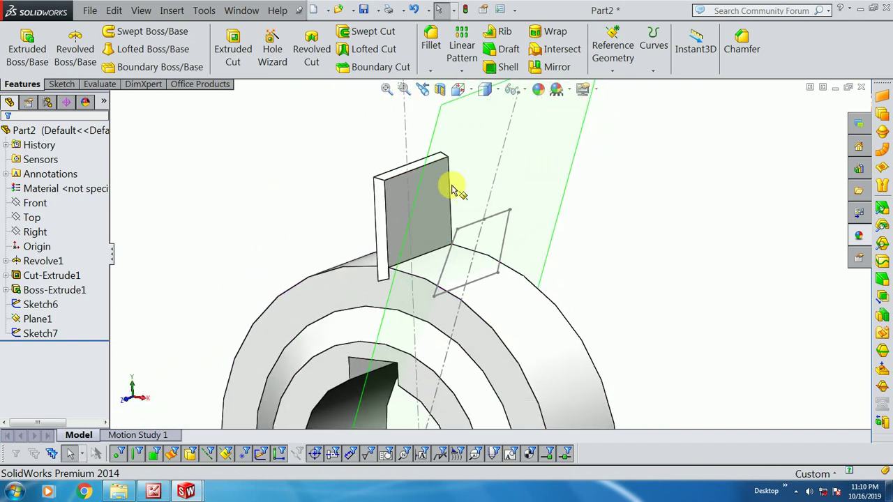
{"action": "scroll", "coordinate": [564, 165], "scroll_direction": "up", "scroll_amount": 2}
{"action": "left_click", "coordinate": [564, 165]}
{"action": "left_click", "coordinate": [617, 150]}
{"action": "scroll", "coordinate": [537, 208], "scroll_direction": "down", "scroll_amount": 2}
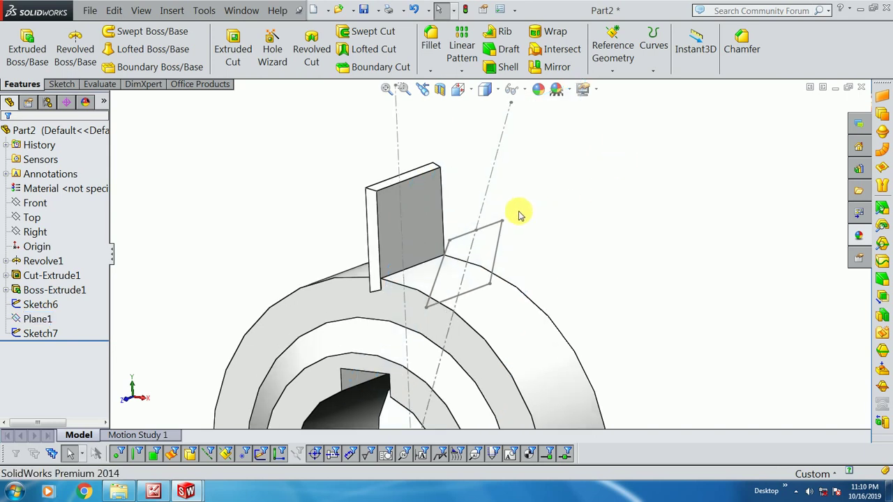
{"action": "scroll", "coordinate": [520, 212], "scroll_direction": "down", "scroll_amount": 2}
Start a sketch on the block's front face and trace the outline along its edges
{"action": "left_click", "coordinate": [394, 208]}
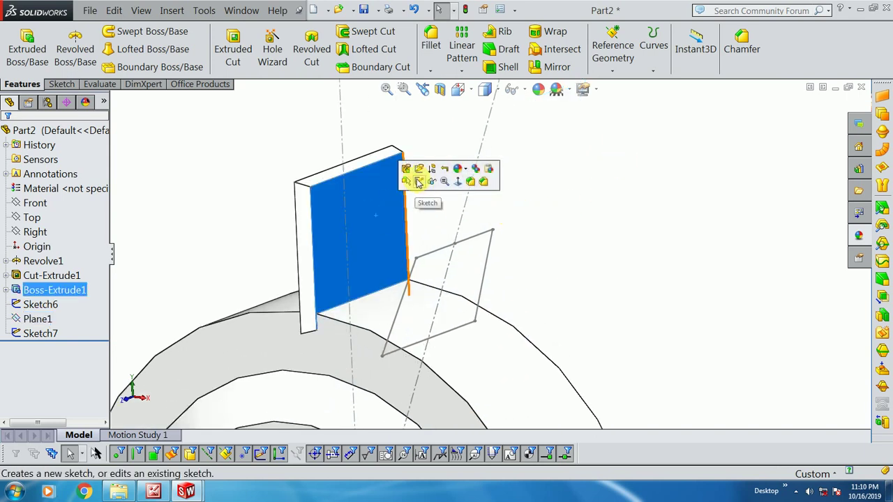
{"action": "left_click", "coordinate": [418, 182]}
{"action": "scroll", "coordinate": [448, 175], "scroll_direction": "down", "scroll_amount": 2}
{"action": "middle_click_drag", "start_coordinate": [448, 175], "coordinate": [440, 174]}
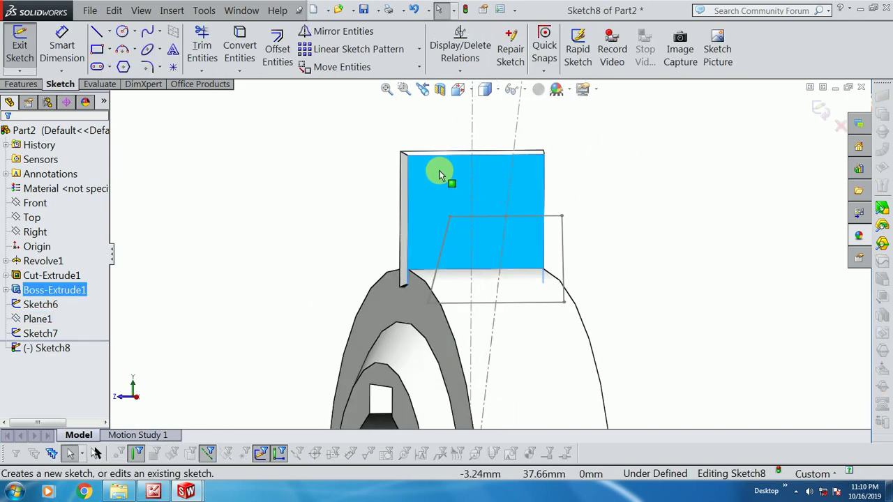
{"action": "left_click", "coordinate": [417, 159]}
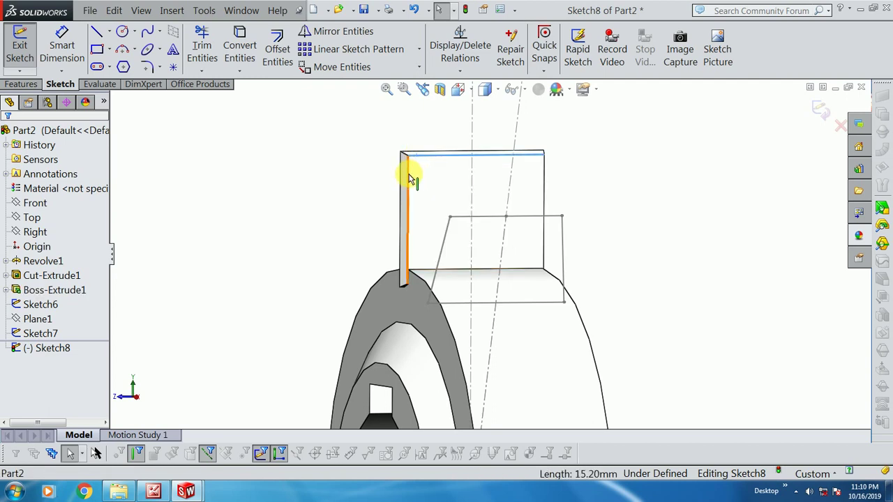
{"action": "left_click", "coordinate": [545, 157]}
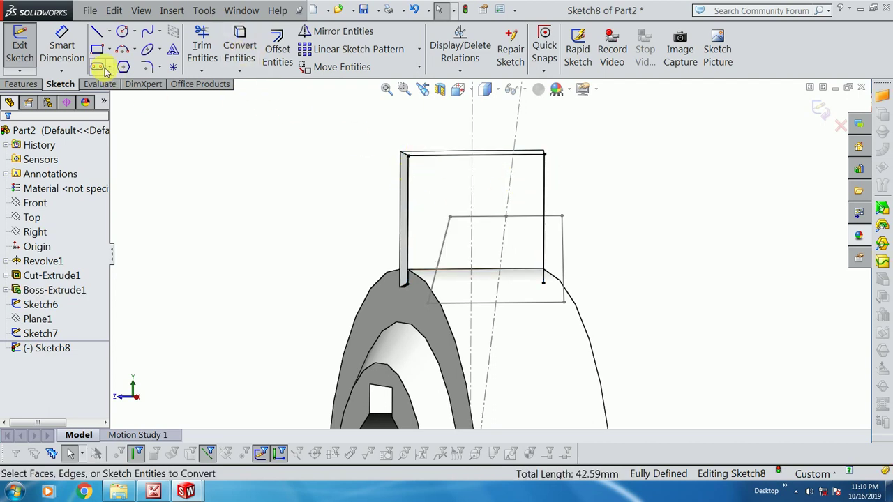
Close the profile with a bottom horizontal line and exit the sketch
{"action": "left_click", "coordinate": [96, 32]}
{"action": "scroll", "coordinate": [419, 289], "scroll_direction": "down", "scroll_amount": 3}
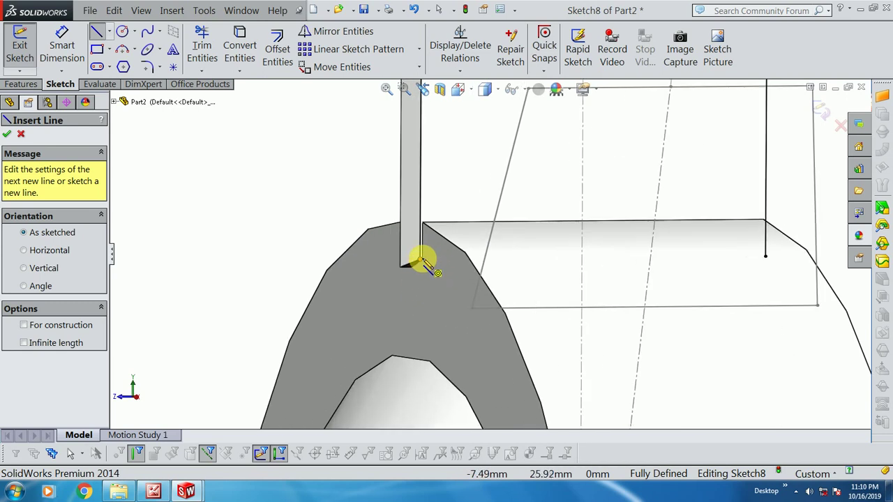
{"action": "left_click", "coordinate": [421, 261]}
{"action": "left_click", "coordinate": [765, 257]}
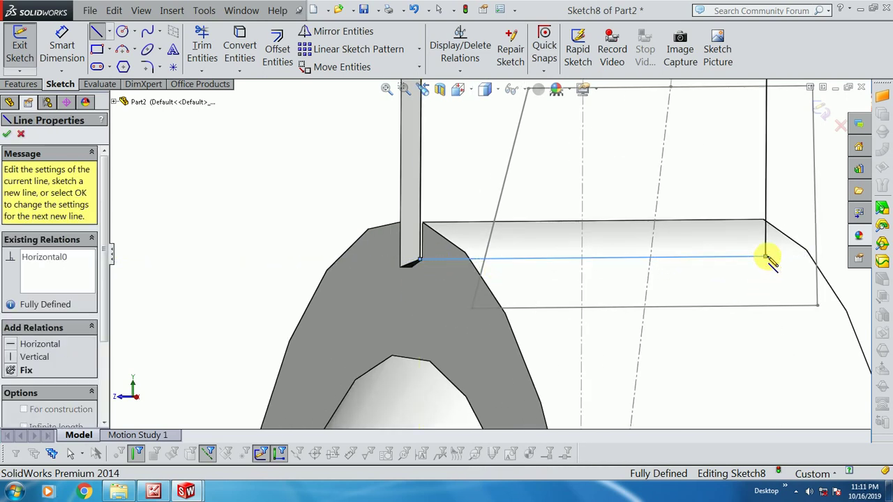
{"action": "key", "text": "Escape"}
{"action": "scroll", "coordinate": [583, 304], "scroll_direction": "up", "scroll_amount": 3}
{"action": "mouse_move", "coordinate": [514, 244]}
{"action": "middle_mouse_down"}
{"action": "mouse_move", "coordinate": [545, 200]}
{"action": "mouse_move", "coordinate": [518, 203]}
{"action": "middle_mouse_up"}
{"action": "left_click", "coordinate": [821, 109]}
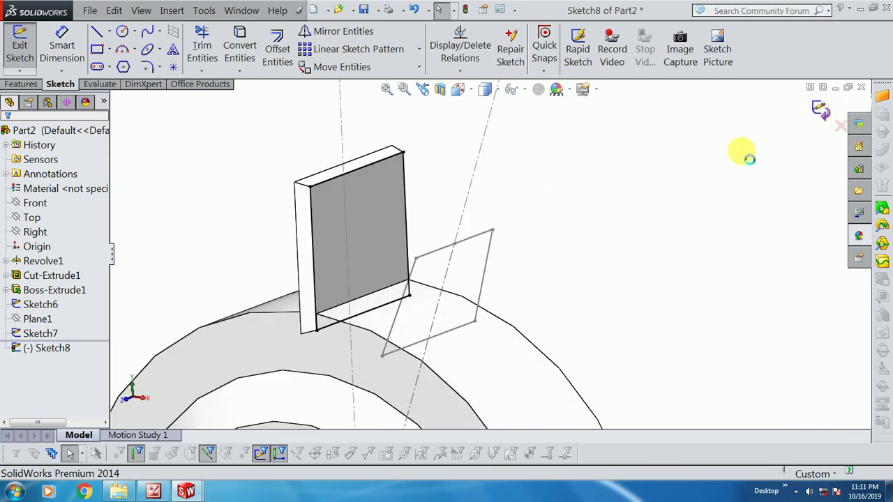
Start a loft from Sketch8 to Sketch7, dragging the connector to untwist it
{"action": "left_click", "coordinate": [122, 49]}
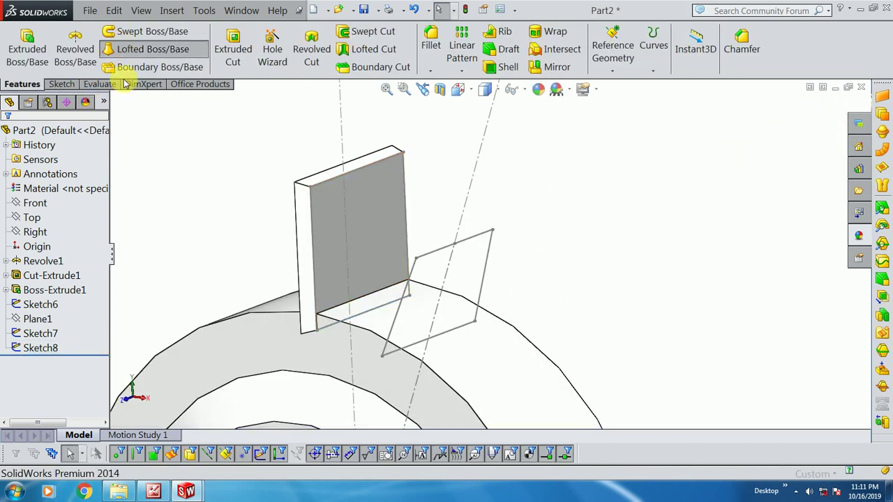
{"action": "left_click", "coordinate": [358, 172]}
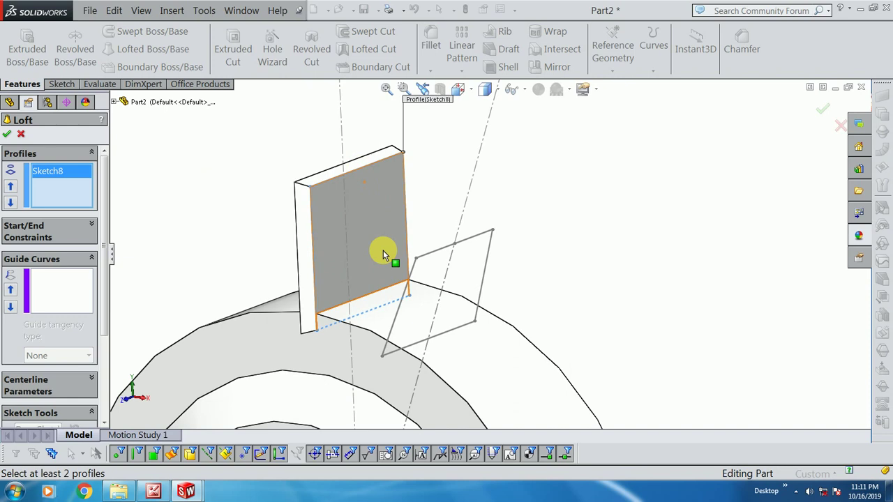
{"action": "left_click", "coordinate": [428, 257]}
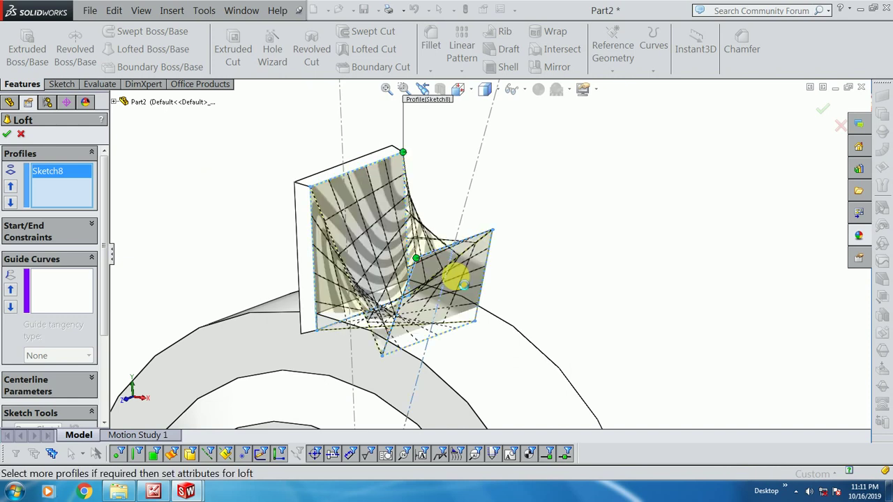
{"action": "left_click_drag", "start_coordinate": [417, 264], "coordinate": [522, 244]}
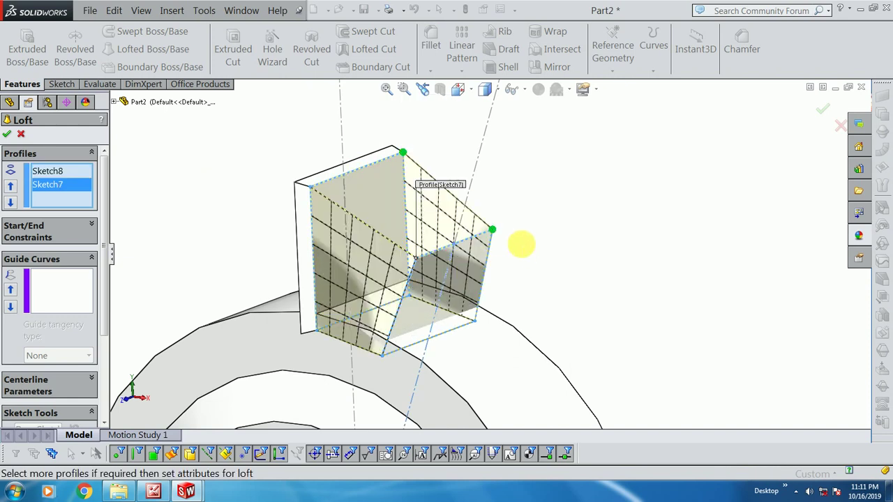
Set start and end constraints to Normal To Profile (0.5, 1.5) and accept Loft1
{"action": "left_click", "coordinate": [91, 226]}
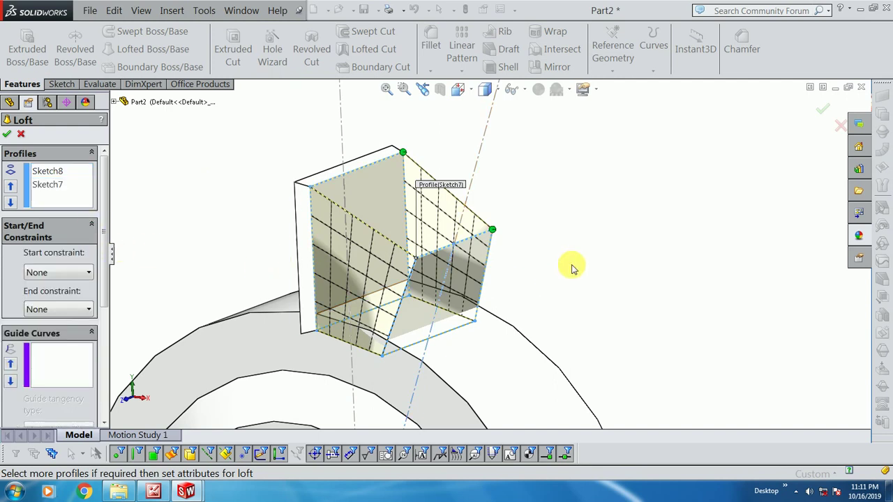
{"action": "scroll", "coordinate": [558, 280], "scroll_direction": "up", "scroll_amount": 2}
{"action": "scroll", "coordinate": [514, 304], "scroll_direction": "down", "scroll_amount": 1}
{"action": "left_click", "coordinate": [77, 273]}
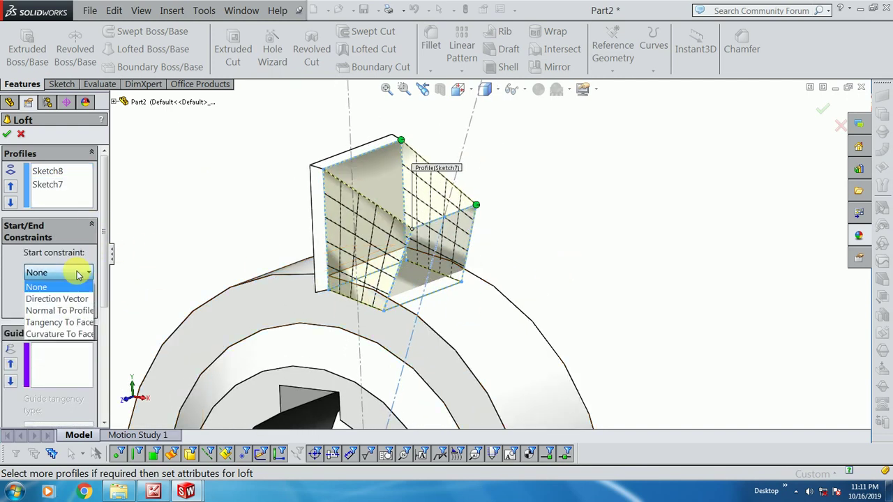
{"action": "left_click", "coordinate": [69, 308]}
{"action": "middle_click_drag", "start_coordinate": [235, 266], "coordinate": [259, 239]}
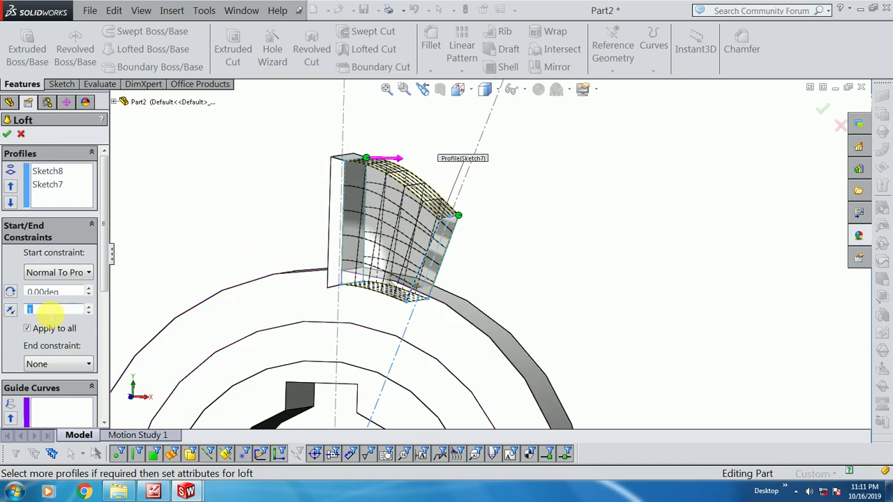
{"action": "type", "text": "0.5"}
{"action": "left_click", "coordinate": [65, 363]}
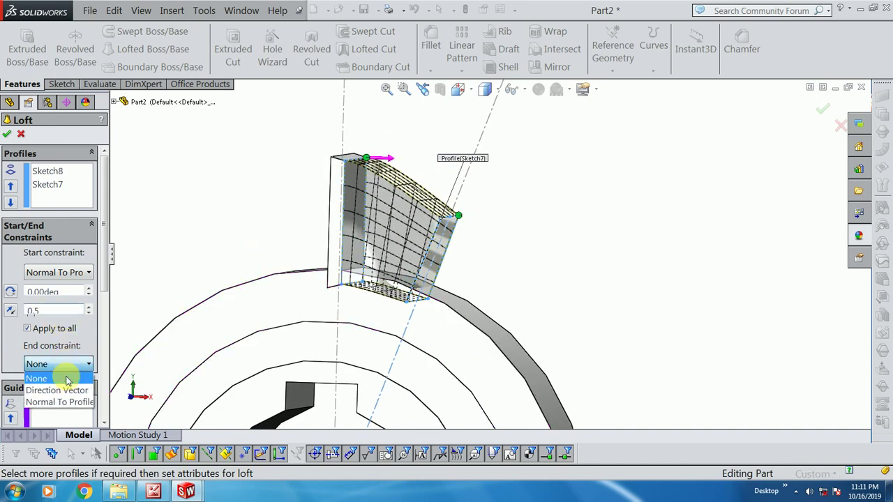
{"action": "left_click", "coordinate": [70, 404]}
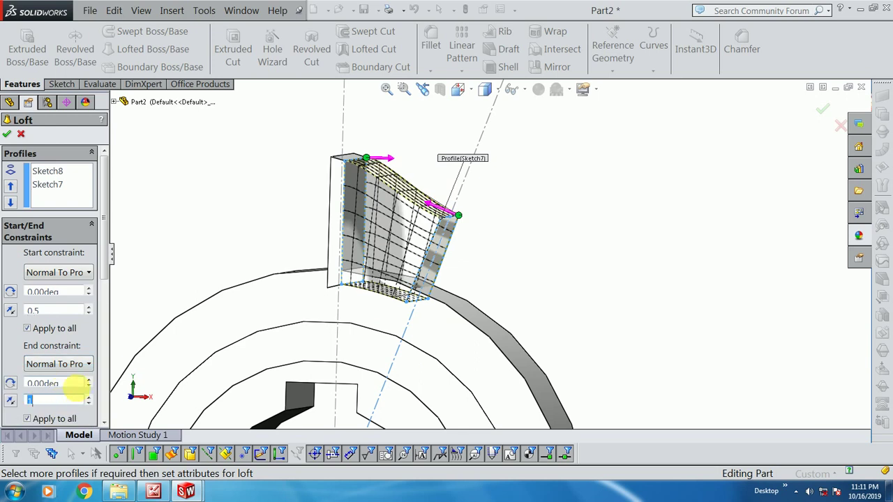
{"action": "middle_click_drag", "start_coordinate": [231, 253], "coordinate": [195, 290]}
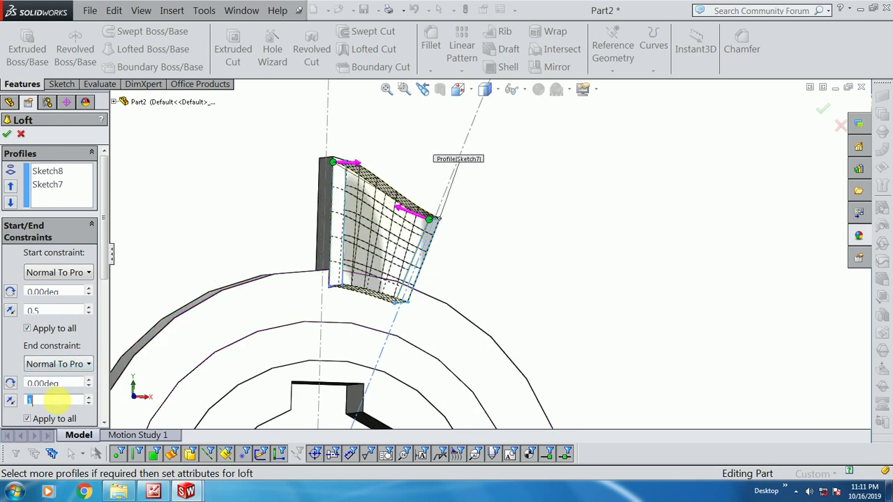
{"action": "type", "text": ".5"}
{"action": "left_click", "coordinate": [46, 382]}
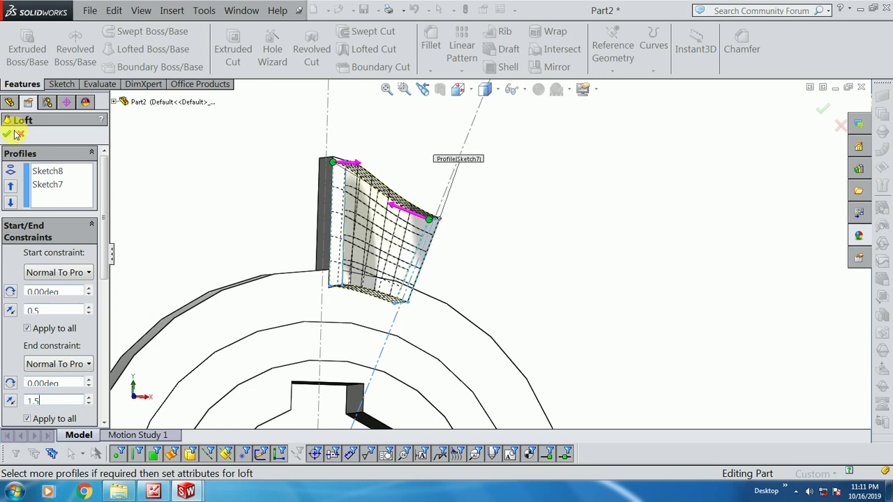
{"action": "left_click", "coordinate": [9, 136]}
{"action": "mouse_move", "coordinate": [508, 203]}
{"action": "middle_mouse_down"}
{"action": "mouse_move", "coordinate": [442, 303]}
{"action": "mouse_move", "coordinate": [389, 343]}
{"action": "mouse_move", "coordinate": [418, 266]}
{"action": "mouse_move", "coordinate": [409, 249]}
{"action": "mouse_move", "coordinate": [409, 259]}
{"action": "mouse_move", "coordinate": [443, 280]}
{"action": "mouse_move", "coordinate": [424, 256]}
{"action": "mouse_move", "coordinate": [468, 240]}
{"action": "mouse_move", "coordinate": [484, 137]}
{"action": "mouse_move", "coordinate": [498, 243]}
{"action": "mouse_move", "coordinate": [425, 267]}
{"action": "mouse_move", "coordinate": [435, 270]}
{"action": "mouse_move", "coordinate": [425, 244]}
{"action": "mouse_move", "coordinate": [500, 235]}
{"action": "middle_mouse_up"}
{"action": "scroll", "coordinate": [432, 289], "scroll_direction": "down", "scroll_amount": 3}
{"action": "scroll", "coordinate": [434, 290], "scroll_direction": "down", "scroll_amount": 2}
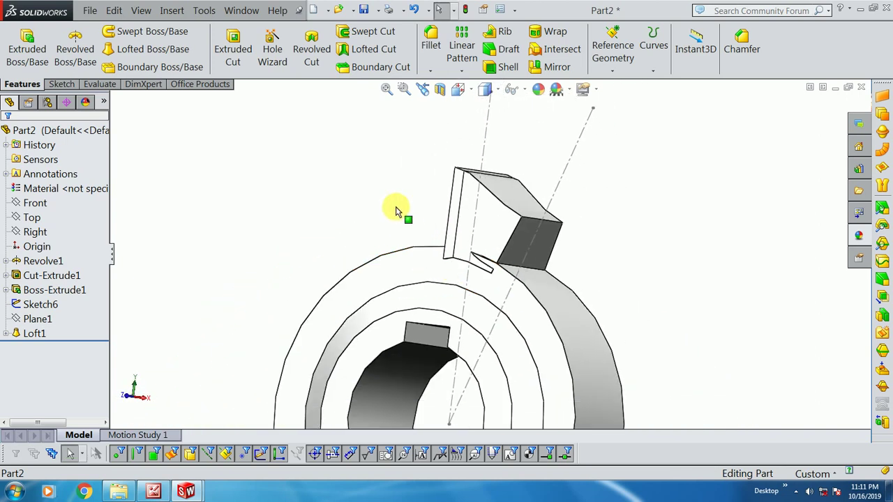
Reopen Loft1's Sketch7 for editing and look normal to its plane
{"action": "left_click", "coordinate": [516, 244]}
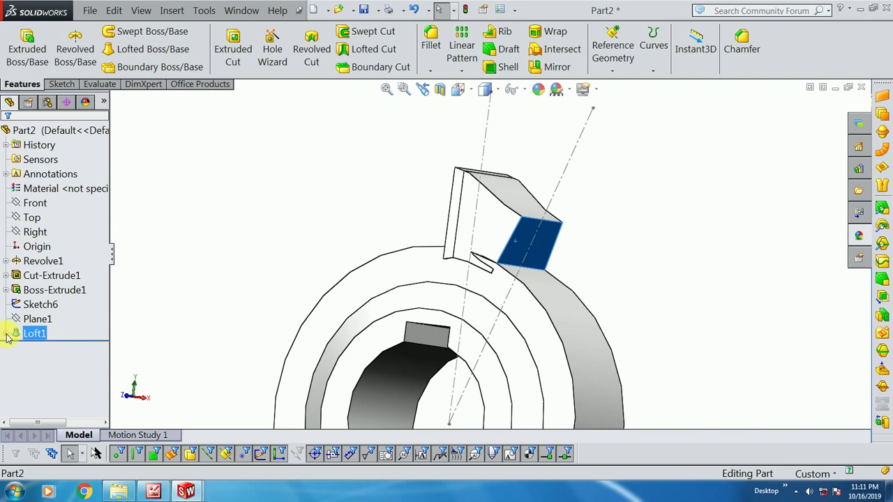
{"action": "left_click", "coordinate": [6, 335]}
{"action": "left_click", "coordinate": [42, 364]}
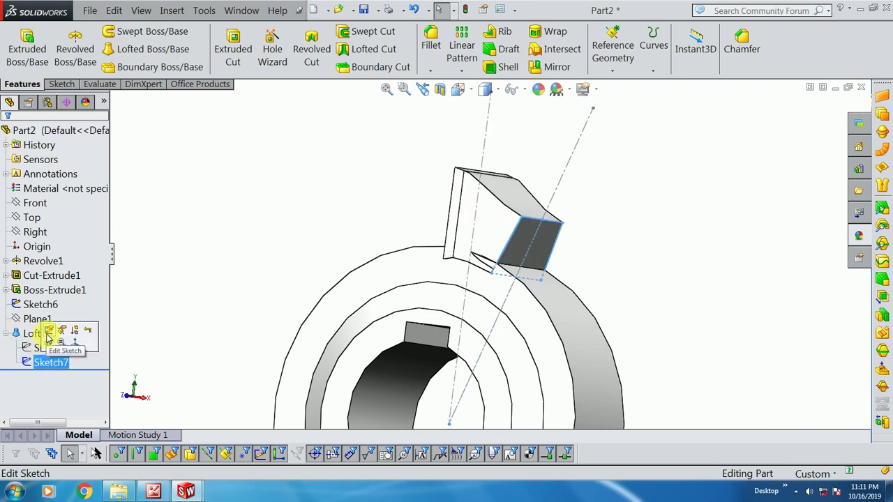
{"action": "left_click", "coordinate": [48, 336]}
{"action": "key", "text": "ctrl+8"}
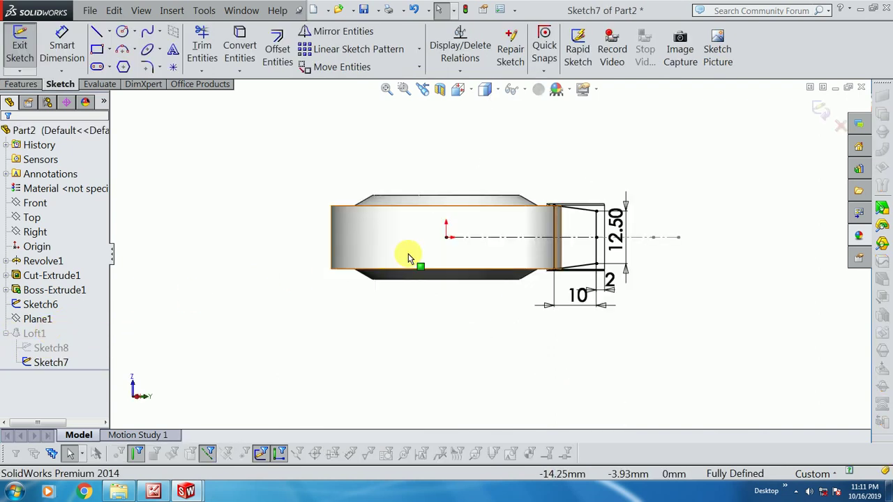
{"action": "scroll", "coordinate": [481, 244], "scroll_direction": "down", "scroll_amount": 4}
Pull the vertical edge's endpoints inward and dimension that edge to 14 mm
{"action": "left_click", "coordinate": [554, 188]}
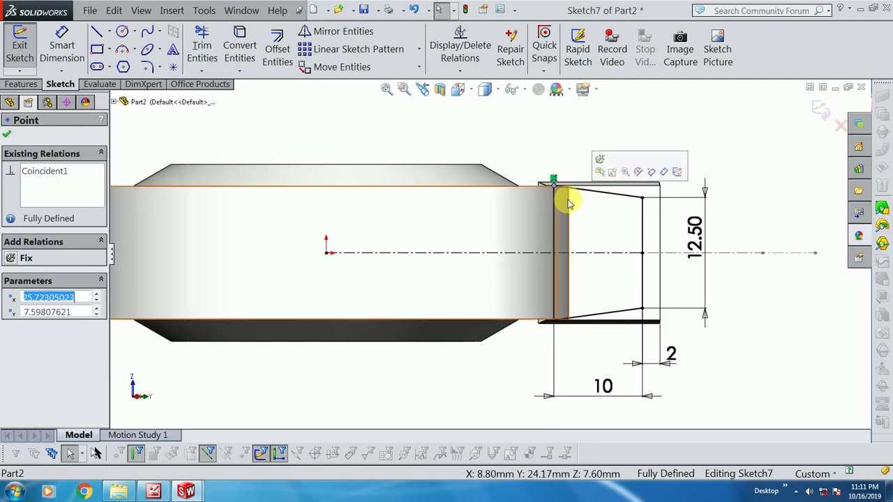
{"action": "left_click", "coordinate": [555, 320]}
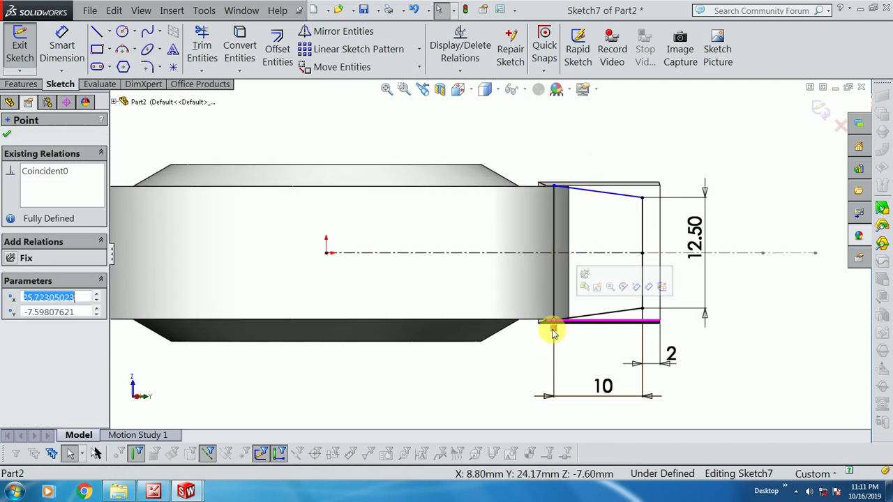
{"action": "left_click_drag", "start_coordinate": [554, 320], "coordinate": [555, 304]}
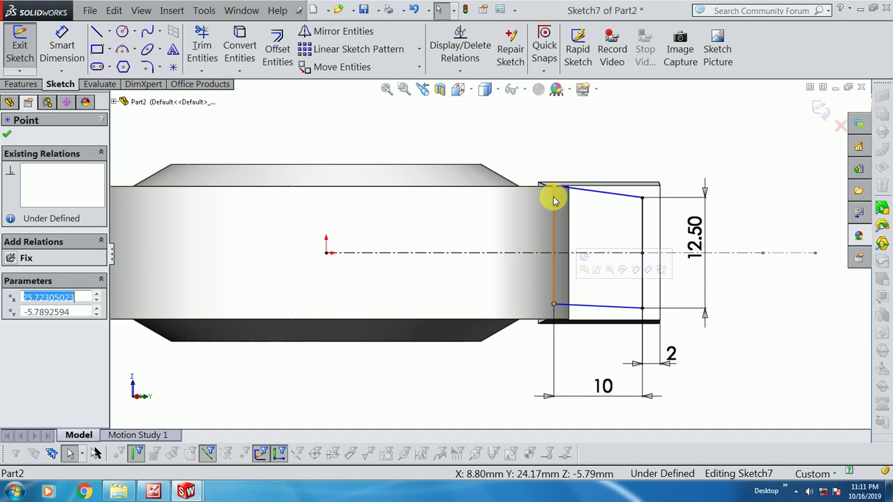
{"action": "left_click_drag", "start_coordinate": [554, 189], "coordinate": [554, 202]}
{"action": "key", "text": "Escape"}
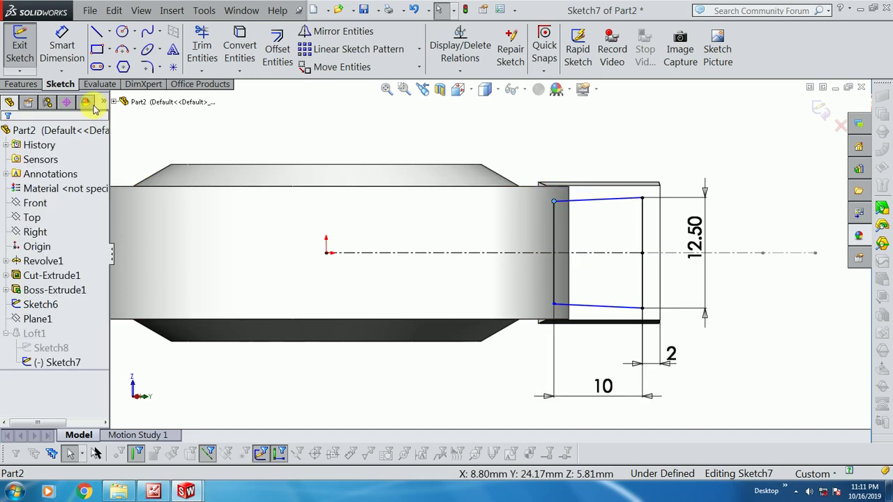
{"action": "left_click", "coordinate": [63, 54]}
{"action": "left_click", "coordinate": [554, 232]}
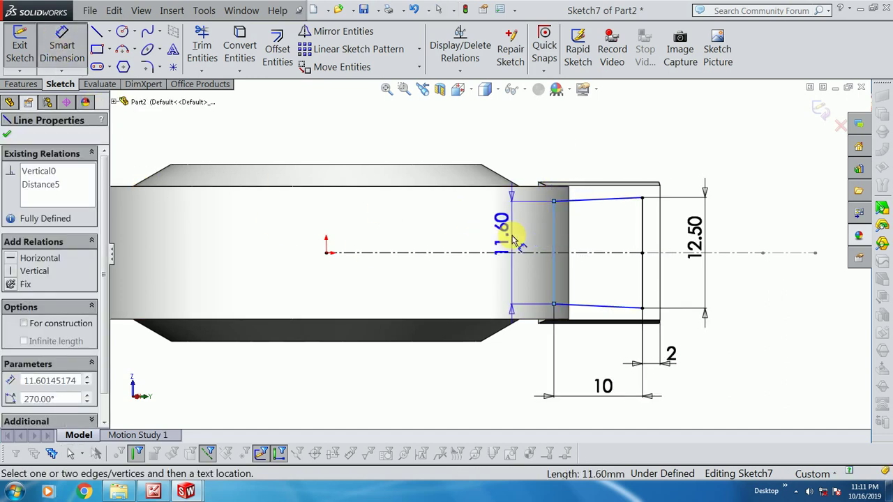
{"action": "left_click", "coordinate": [515, 240]}
{"action": "type", "text": "14"}
{"action": "key", "text": "Return"}
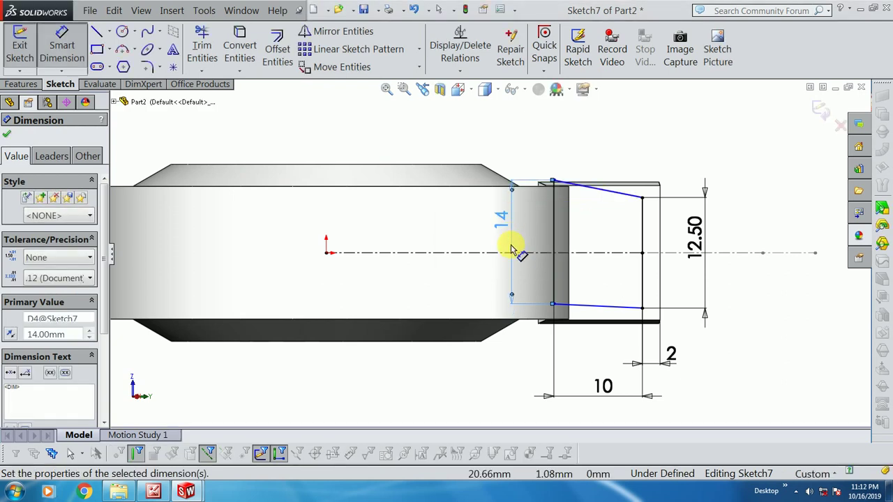
{"action": "key", "text": "Escape"}
{"action": "key", "text": "Escape"}
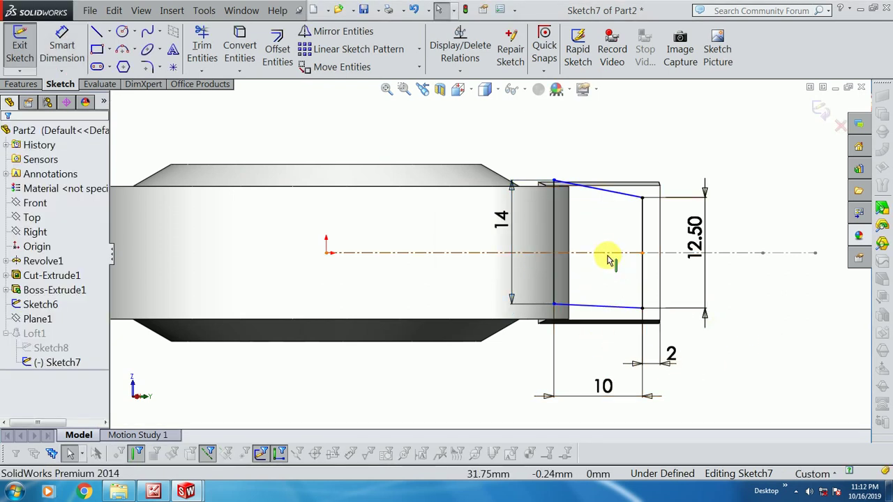
Make the slanted lines symmetric about the centreline and exit to rebuild the loft
{"action": "left_click", "coordinate": [607, 253]}
{"action": "left_click", "coordinate": [614, 197], "text": "ctrl"}
{"action": "left_click", "coordinate": [606, 307], "text": "ctrl"}
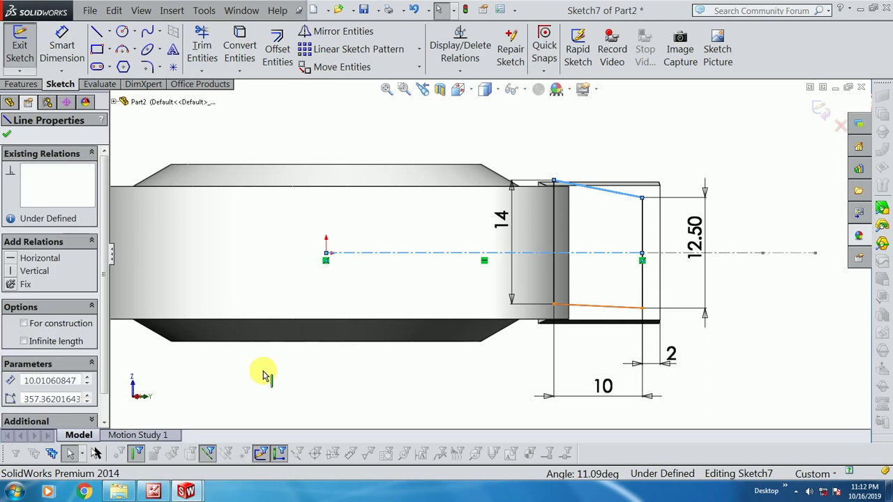
{"action": "left_click", "coordinate": [10, 395]}
{"action": "key", "text": "Escape"}
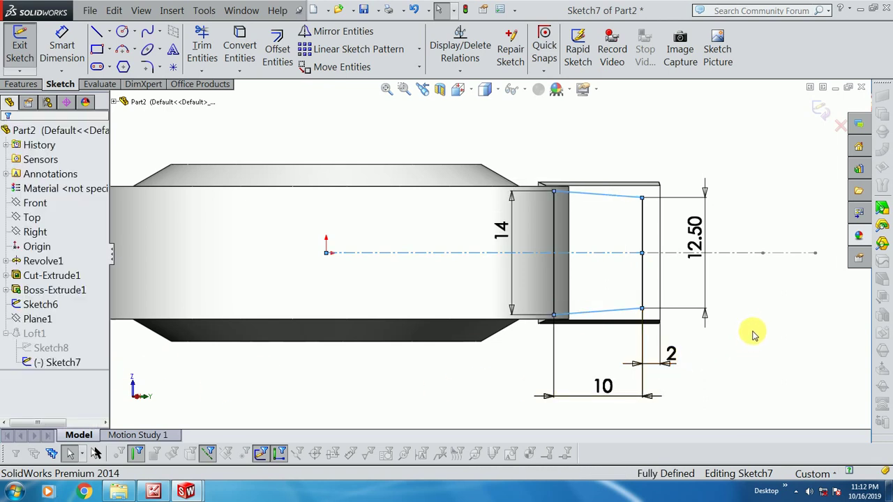
{"action": "left_click", "coordinate": [821, 108]}
Return to an isometric view to inspect the rebuilt tooth
{"action": "mouse_move", "coordinate": [593, 243]}
{"action": "middle_mouse_down"}
{"action": "mouse_move", "coordinate": [463, 210]}
{"action": "mouse_move", "coordinate": [482, 375]}
{"action": "mouse_move", "coordinate": [478, 204]}
{"action": "mouse_move", "coordinate": [439, 272]}
{"action": "middle_mouse_up"}
{"action": "scroll", "coordinate": [477, 205], "scroll_direction": "down", "scroll_amount": 3}
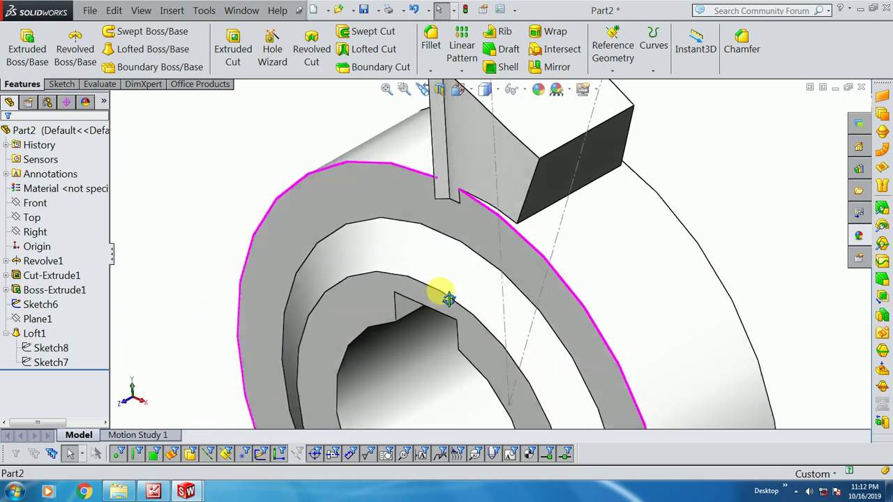
{"action": "key", "text": "ctrl+7"}
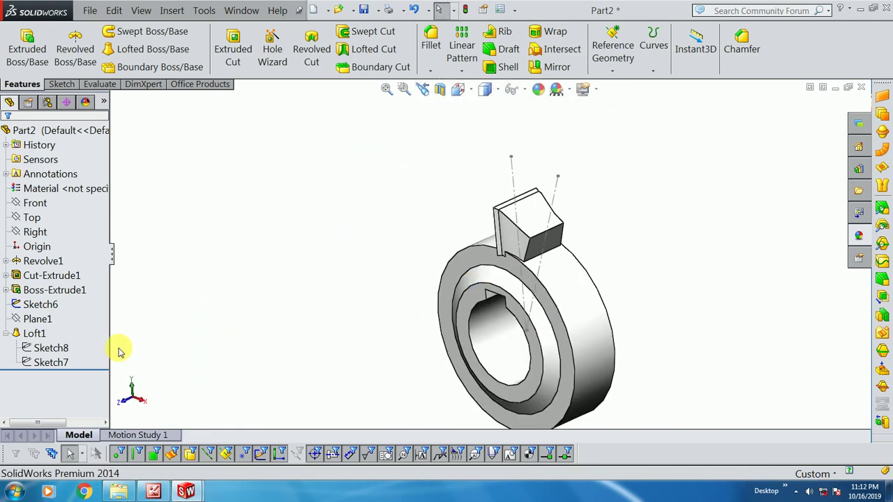
{"action": "left_click", "coordinate": [7, 337]}
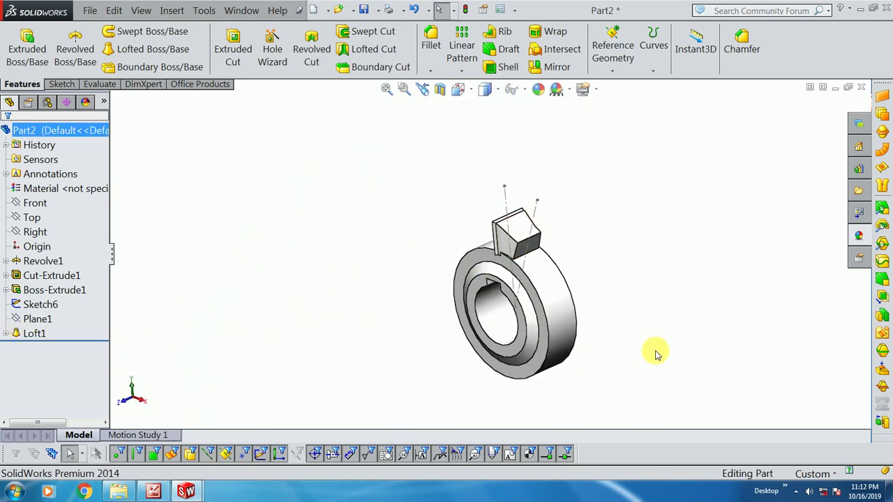
{"action": "left_click", "coordinate": [462, 73]}
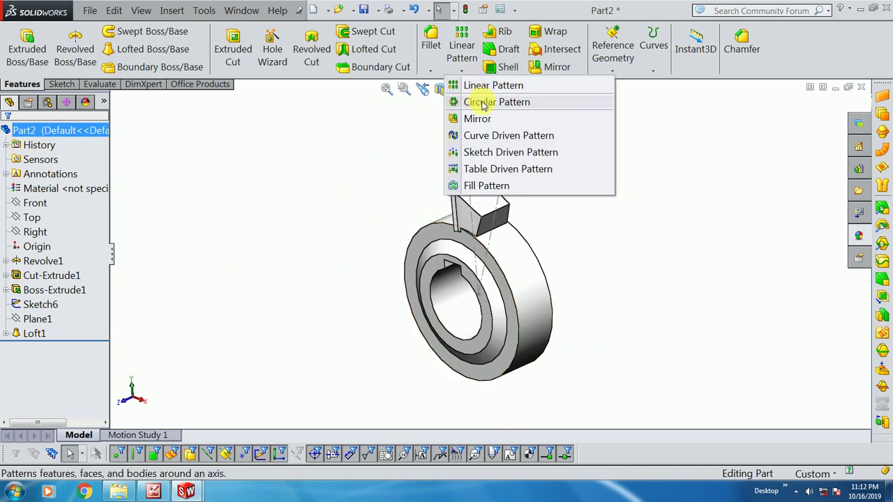
Circularly pattern Loft1 and Boss-Extrude1 around the bore's cylindrical face
{"action": "left_click", "coordinate": [483, 104]}
{"action": "left_click", "coordinate": [52, 171]}
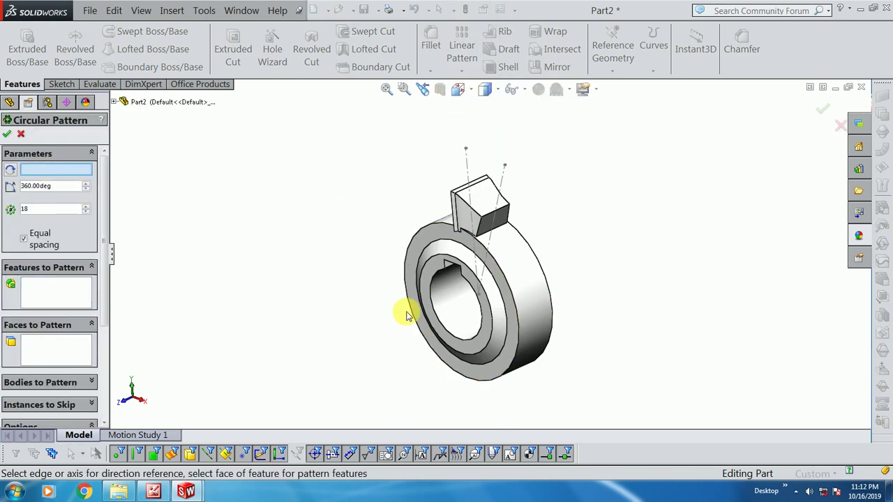
{"action": "left_click", "coordinate": [450, 309]}
{"action": "left_click", "coordinate": [50, 290]}
{"action": "scroll", "coordinate": [471, 195], "scroll_direction": "down", "scroll_amount": 5}
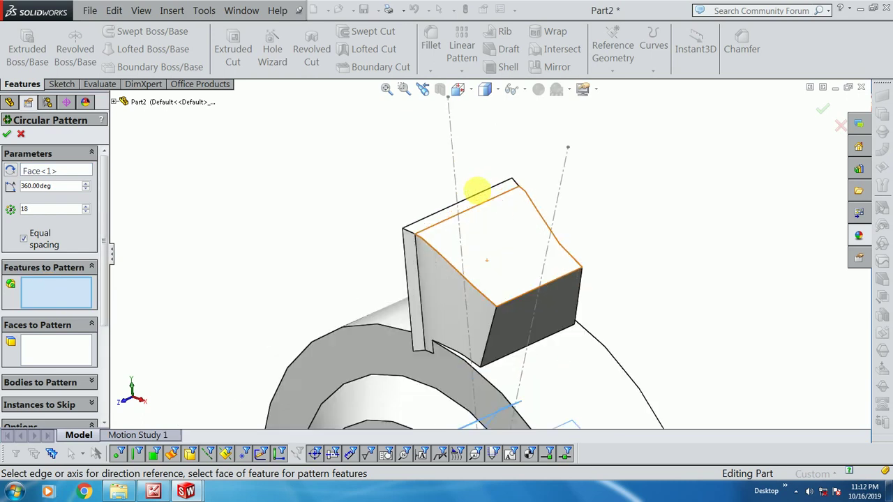
{"action": "left_click", "coordinate": [486, 220]}
{"action": "left_click", "coordinate": [478, 203]}
{"action": "scroll", "coordinate": [479, 202], "scroll_direction": "up", "scroll_amount": 3}
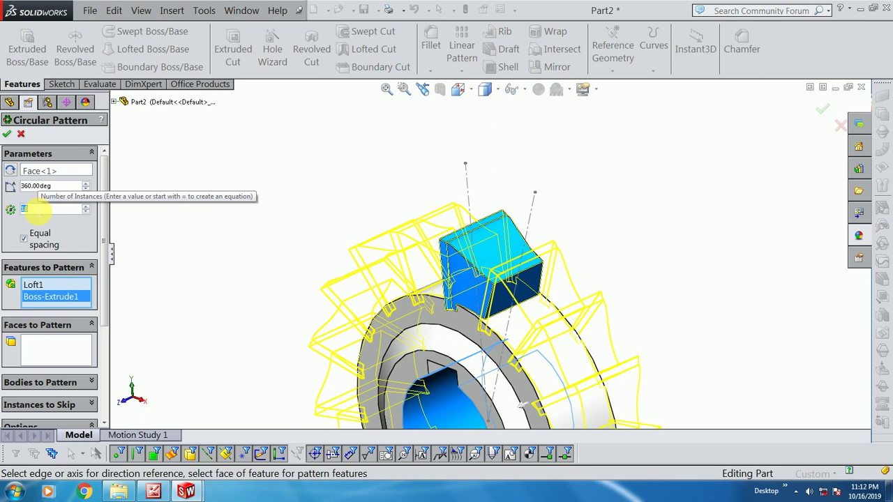
{"action": "type", "text": "=360/20"}
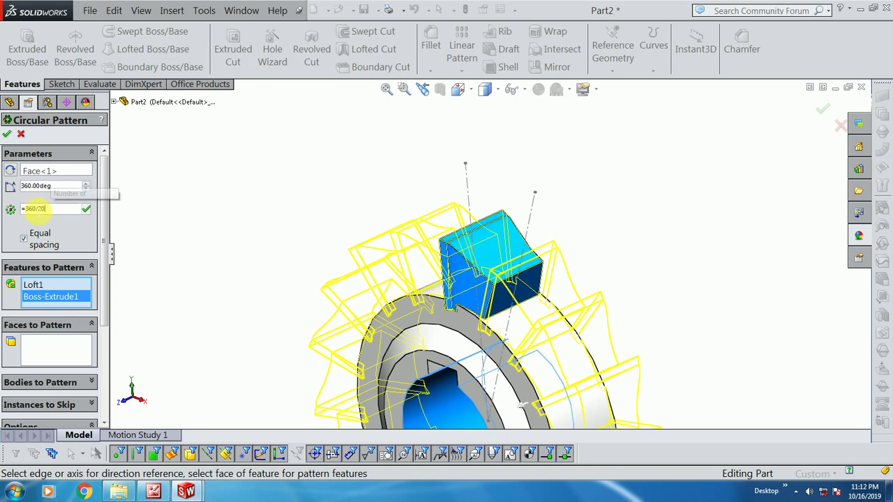
{"action": "left_click", "coordinate": [8, 135]}
Hide the sketch and axis lines on the patterned cutter
{"action": "mouse_move", "coordinate": [349, 174]}
{"action": "middle_mouse_down"}
{"action": "mouse_move", "coordinate": [388, 259]}
{"action": "mouse_move", "coordinate": [451, 213]}
{"action": "mouse_move", "coordinate": [478, 298]}
{"action": "middle_mouse_up"}
{"action": "scroll", "coordinate": [507, 359], "scroll_direction": "down", "scroll_amount": 2}
{"action": "scroll", "coordinate": [482, 332], "scroll_direction": "up", "scroll_amount": 2}
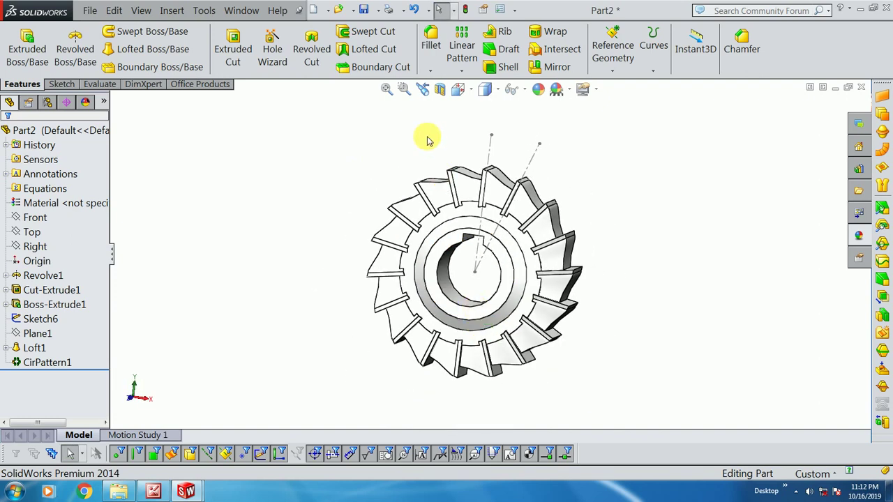
{"action": "left_click", "coordinate": [510, 89]}
{"action": "left_click", "coordinate": [512, 203]}
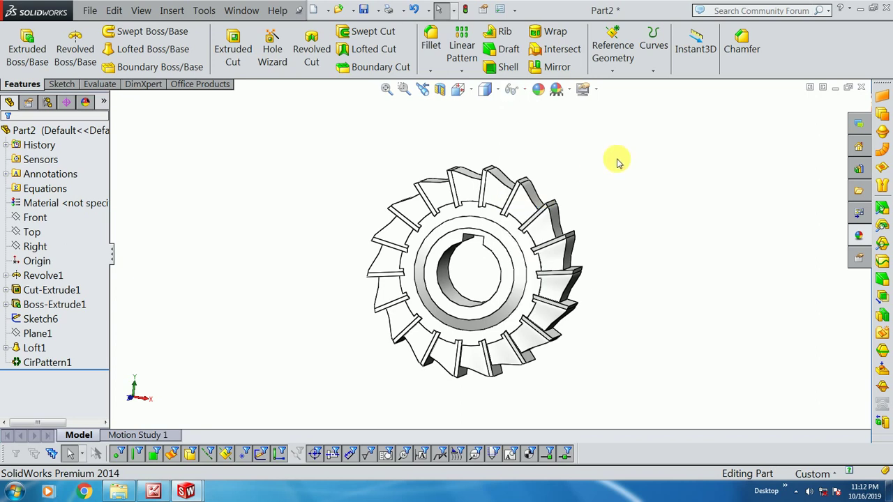
Apply a dark grey appearance to the whole cutter body
{"action": "middle_click_drag", "start_coordinate": [482, 295], "coordinate": [465, 283]}
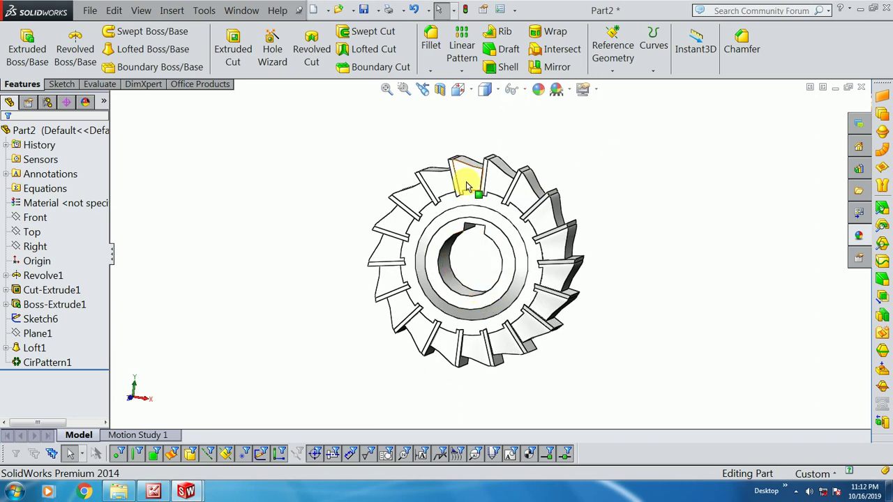
{"action": "right_click", "coordinate": [471, 208]}
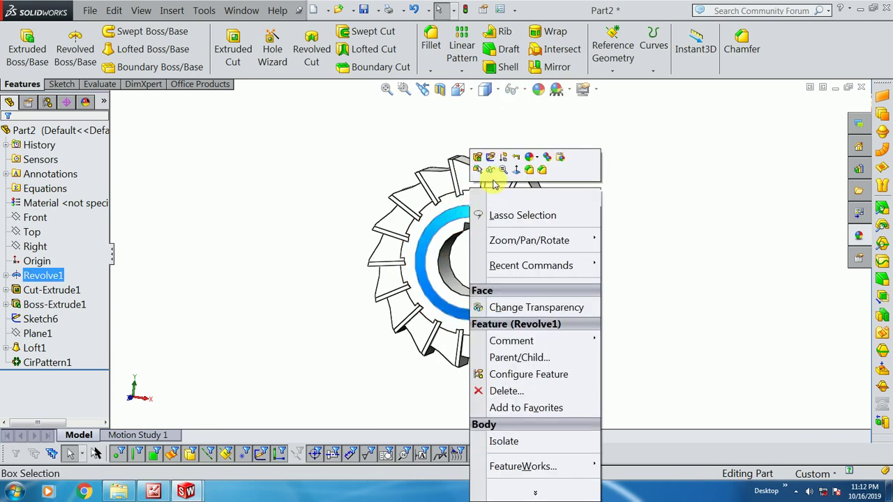
{"action": "left_click", "coordinate": [539, 162]}
{"action": "left_click", "coordinate": [537, 212]}
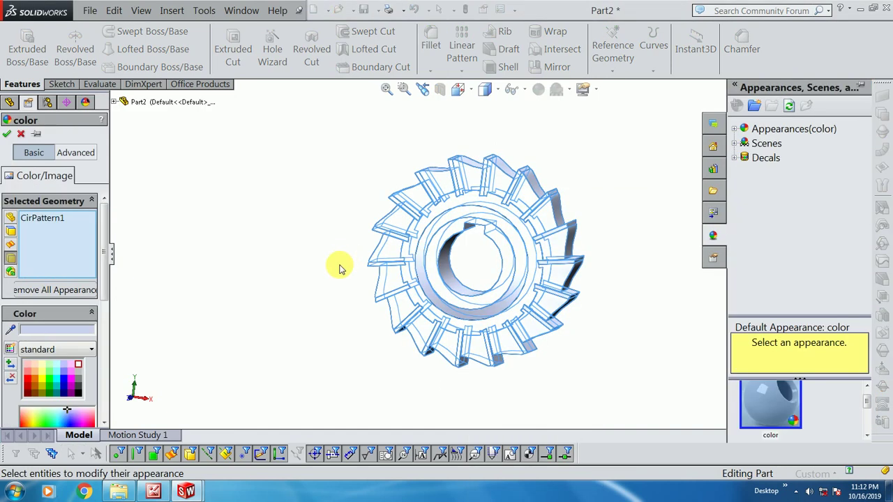
{"action": "left_click", "coordinate": [78, 388]}
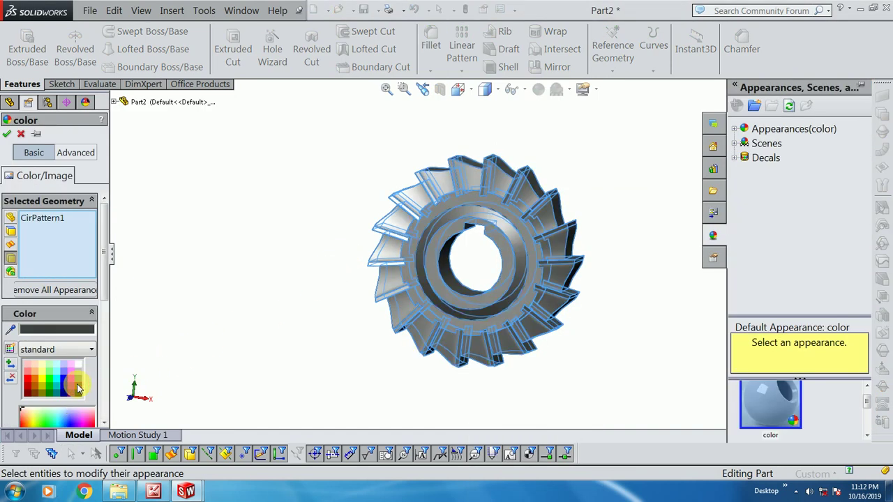
{"action": "left_click", "coordinate": [6, 135]}
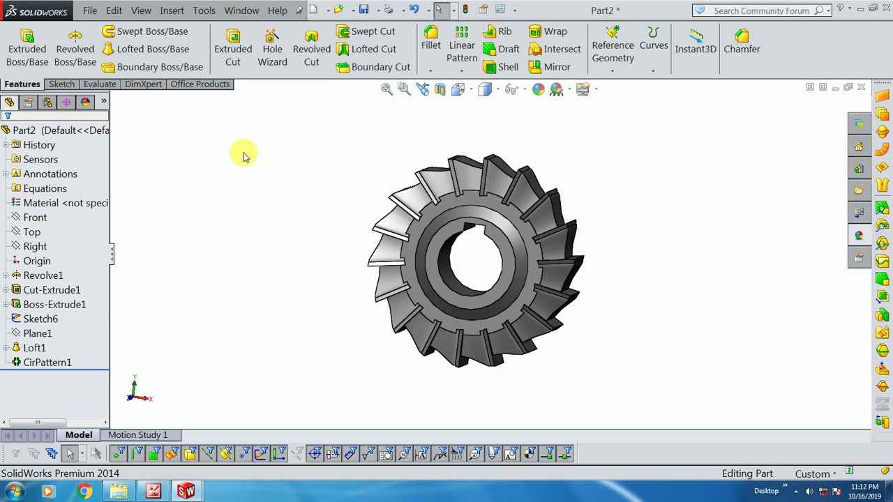
{"action": "scroll", "coordinate": [468, 169], "scroll_direction": "down", "scroll_amount": 2}
{"action": "scroll", "coordinate": [486, 145], "scroll_direction": "down", "scroll_amount": 3}
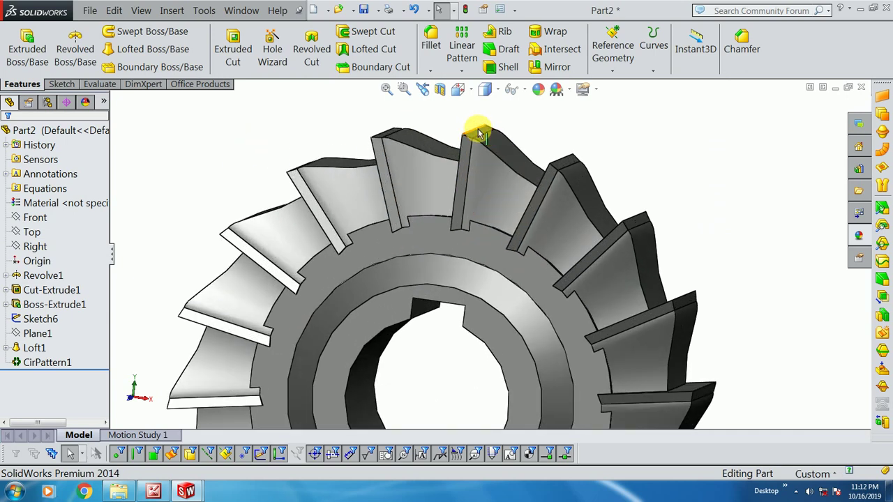
{"action": "scroll", "coordinate": [478, 136], "scroll_direction": "up", "scroll_amount": 4}
{"action": "mouse_move", "coordinate": [484, 186]}
{"action": "middle_mouse_down"}
{"action": "mouse_move", "coordinate": [466, 279]}
{"action": "mouse_move", "coordinate": [529, 248]}
{"action": "mouse_move", "coordinate": [466, 263]}
{"action": "mouse_move", "coordinate": [454, 282]}
{"action": "mouse_move", "coordinate": [471, 291]}
{"action": "mouse_move", "coordinate": [473, 275]}
{"action": "mouse_move", "coordinate": [456, 280]}
{"action": "mouse_move", "coordinate": [474, 303]}
{"action": "mouse_move", "coordinate": [450, 281]}
{"action": "middle_mouse_up"}
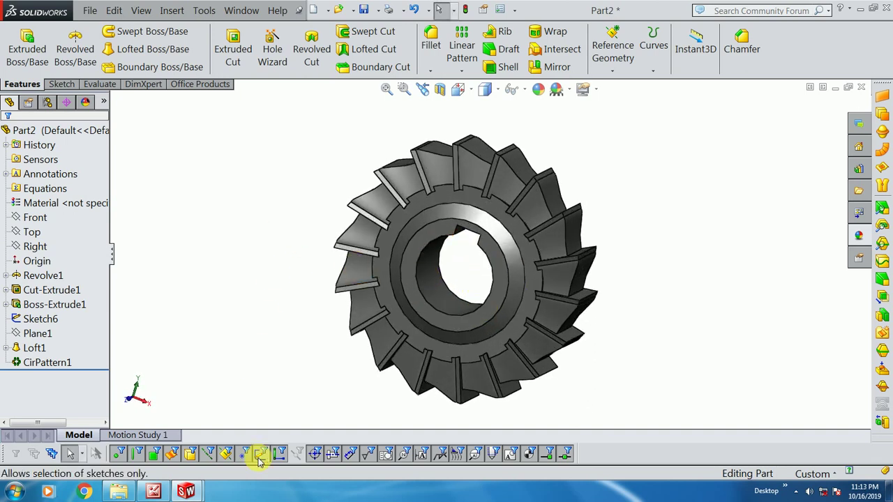